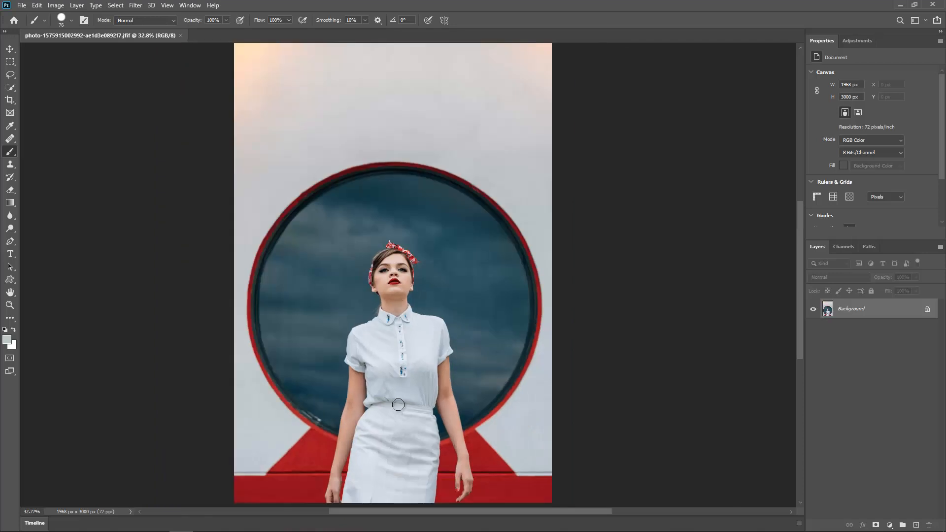
scroll(399, 402, up, 3)
scroll(412, 424, down, 4)
scroll(412, 430, up, 3)
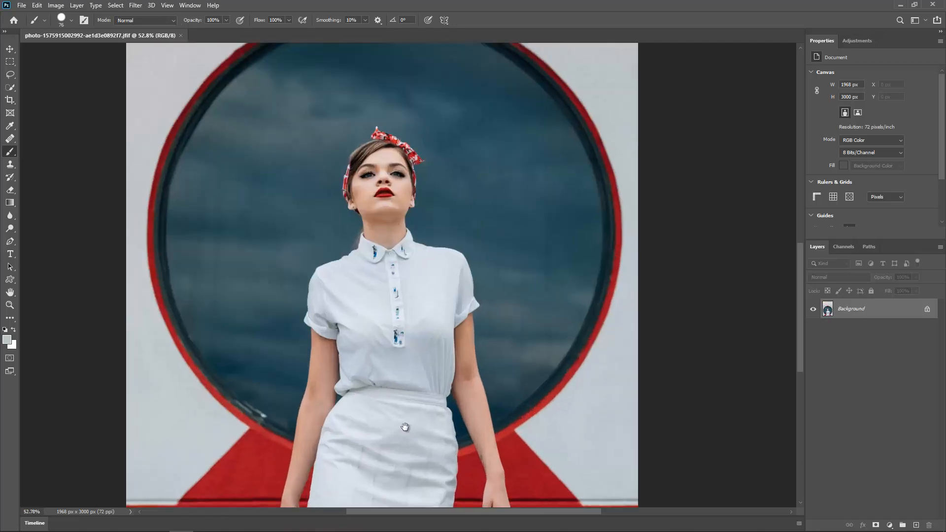
drag(411, 429, 403, 312)
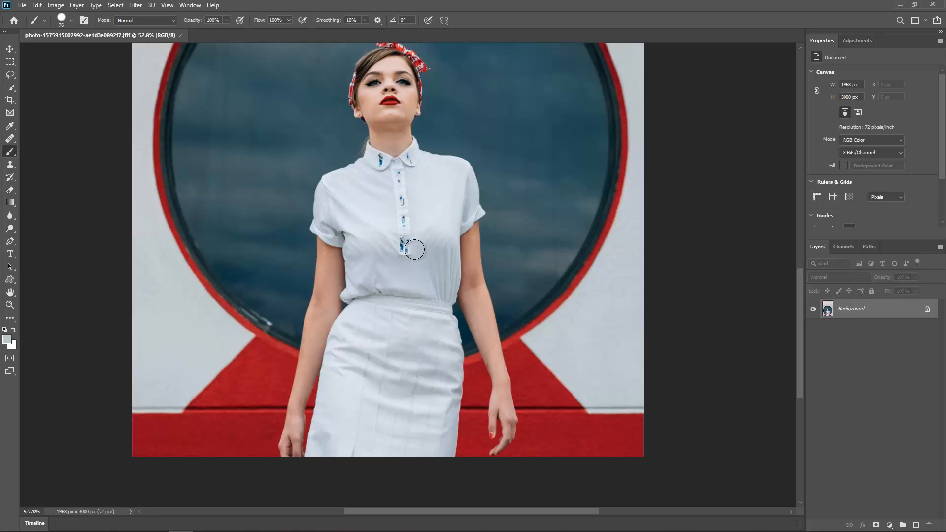
scroll(404, 323, down, 3)
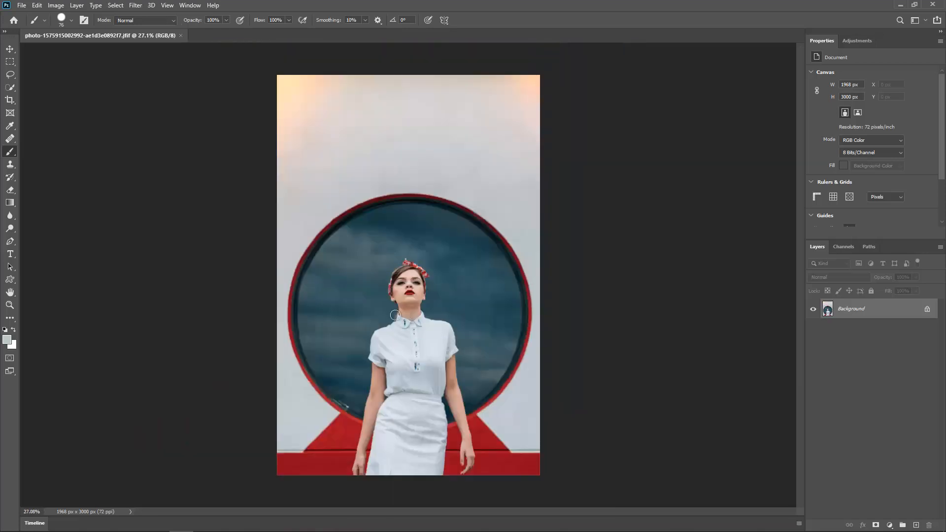
- Select the woman in the photo automatically with the Subject selection command
click(116, 6)
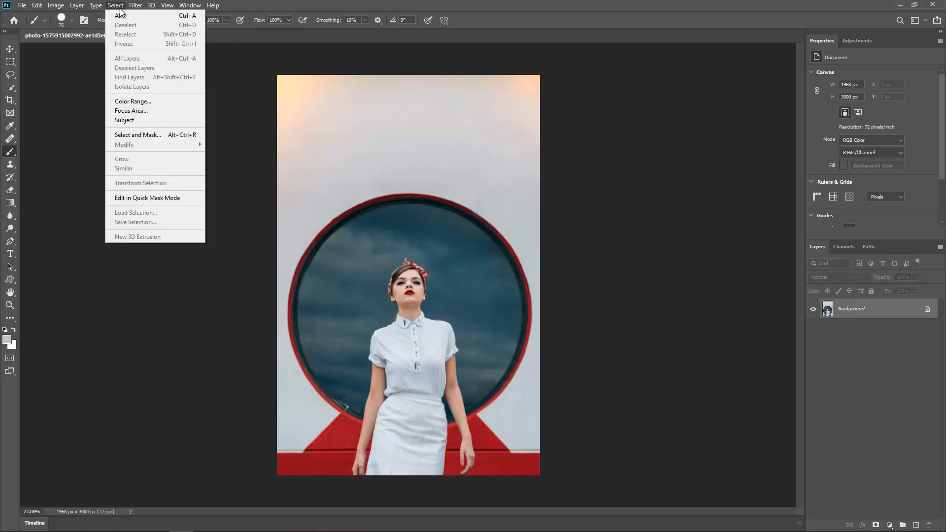
click(139, 121)
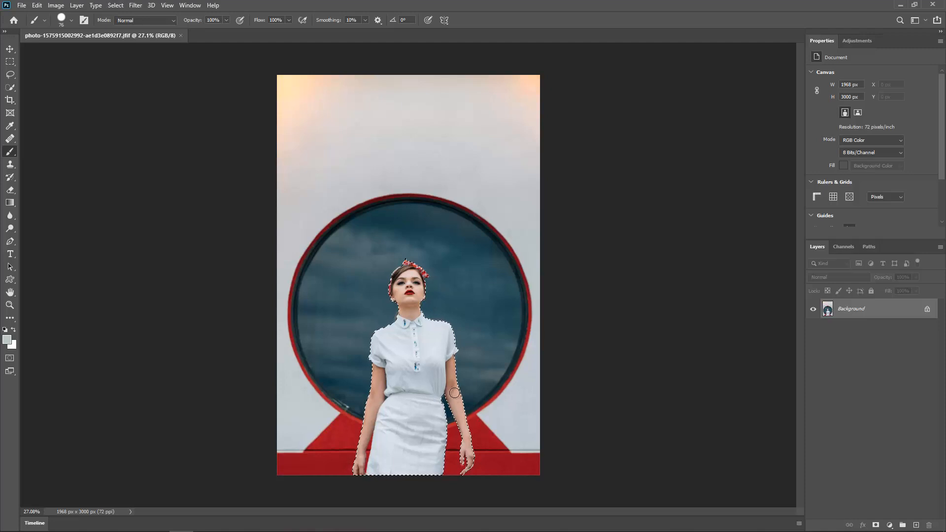
scroll(446, 380, up, 2)
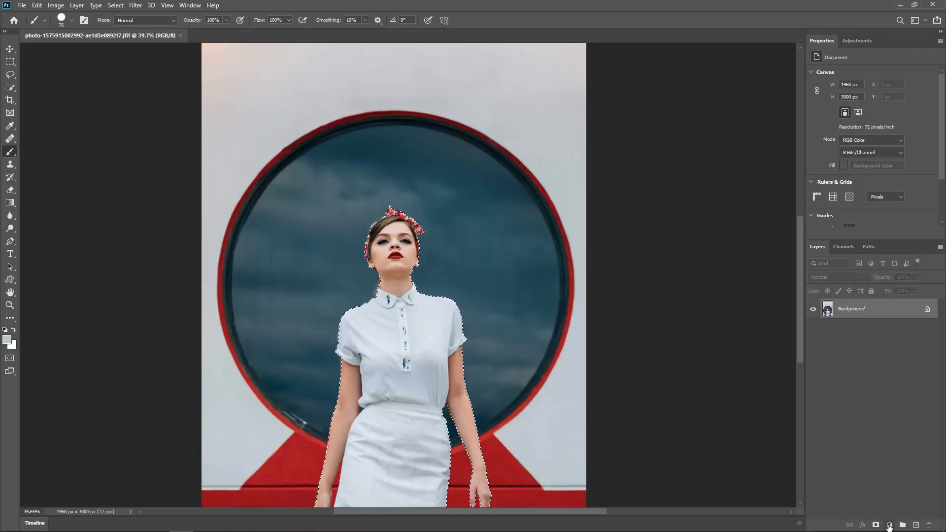
- Add a Solid Color fill layer masked to the selection, using a bright pink with hue 328°
click(889, 525)
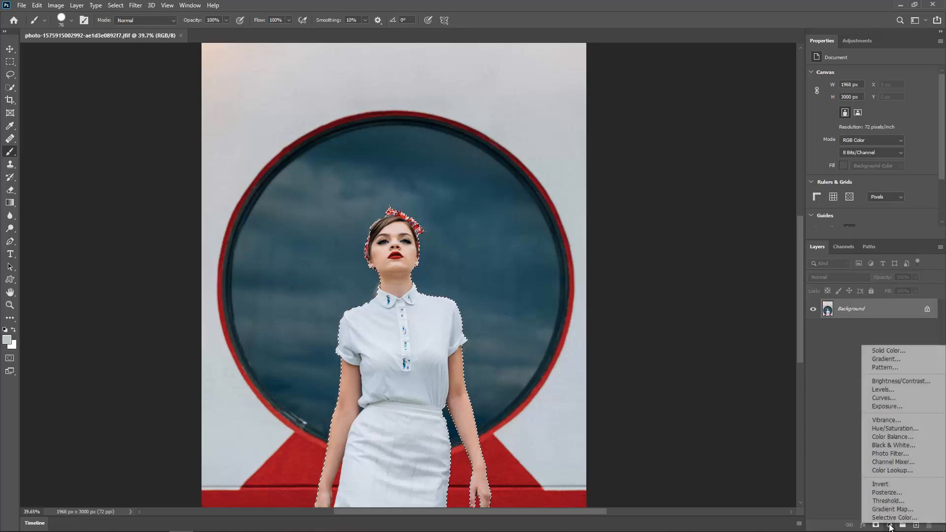
click(900, 350)
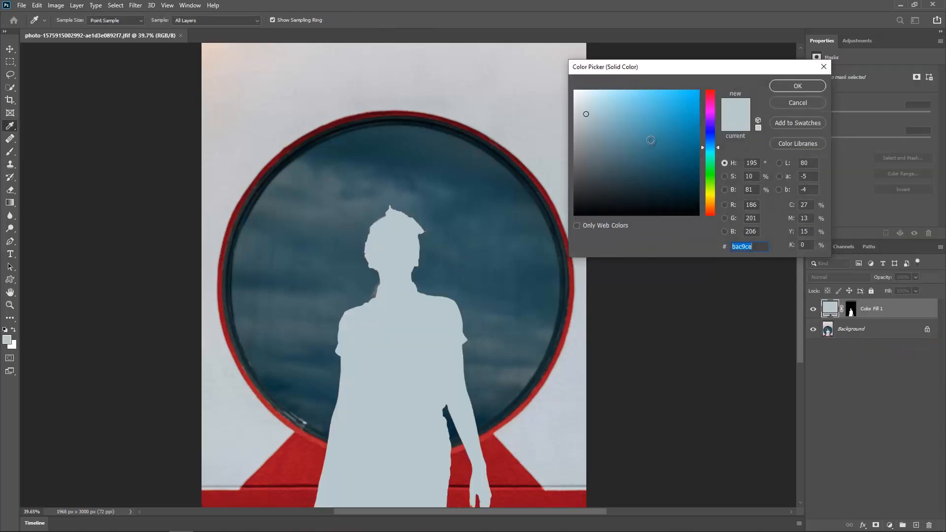
click(710, 102)
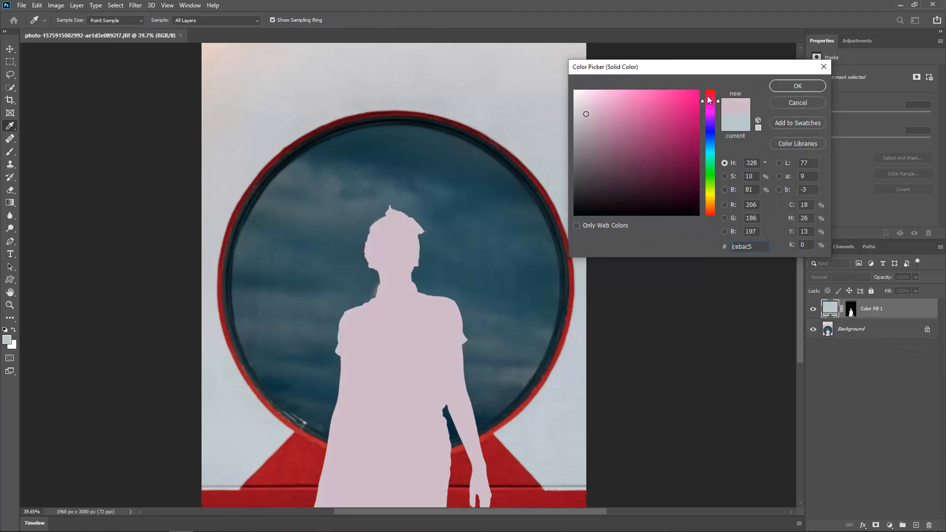
click(662, 105)
click(798, 86)
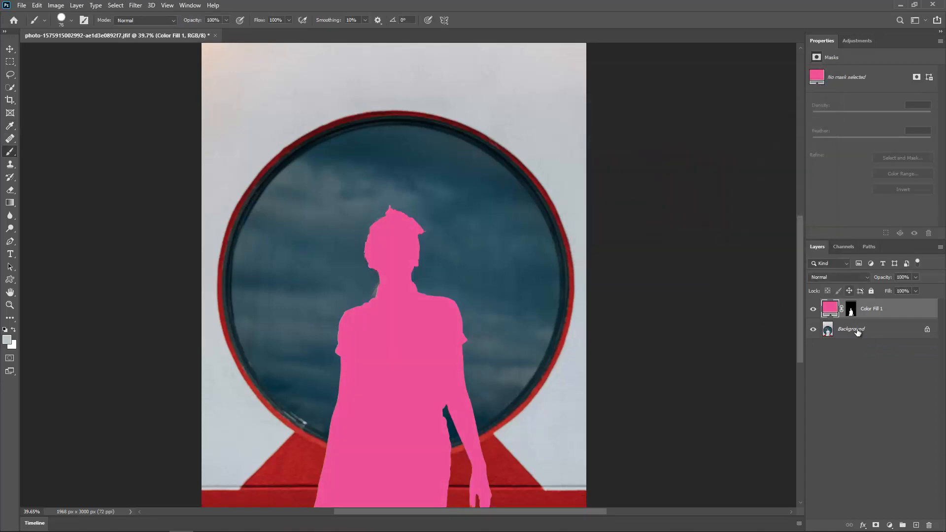
- Make the colour fill's layer mask active and lower the layer's opacity to 39%
click(850, 312)
scroll(544, 322, up, 3)
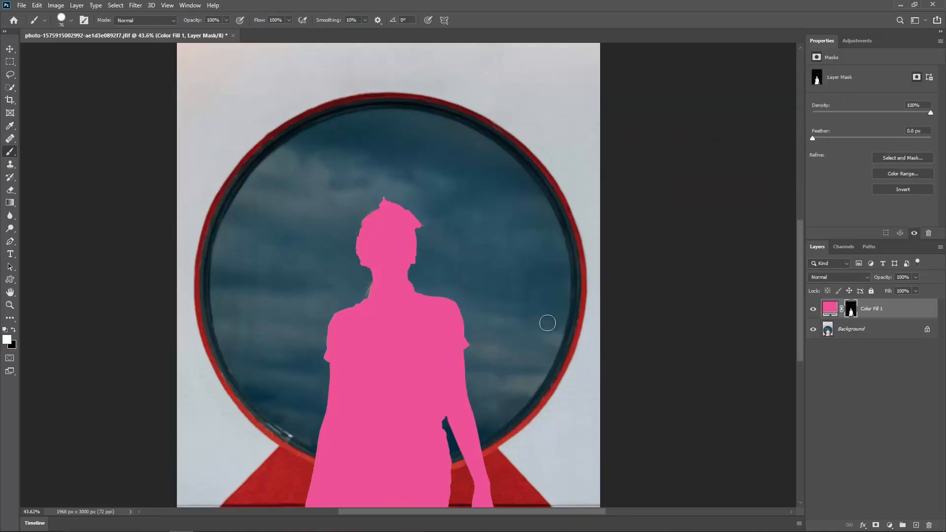
drag(881, 280, 852, 284)
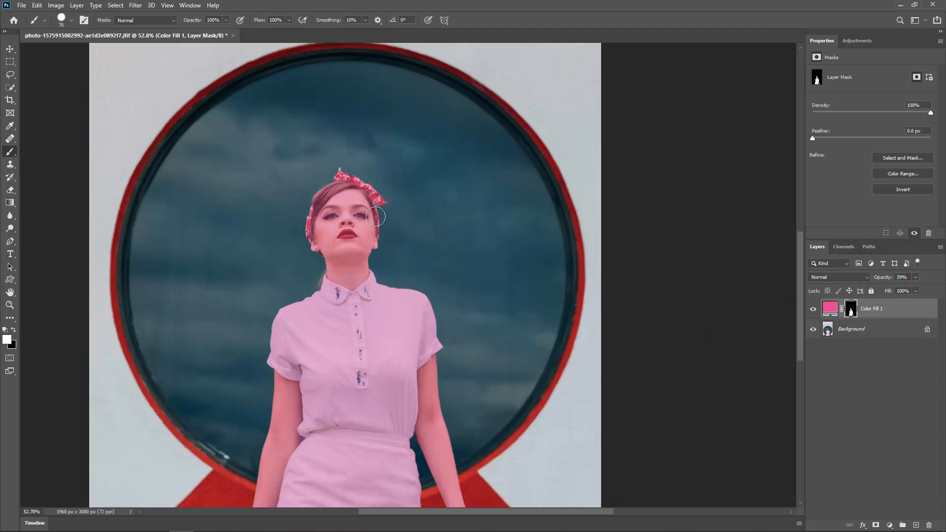
scroll(321, 256, up, 4)
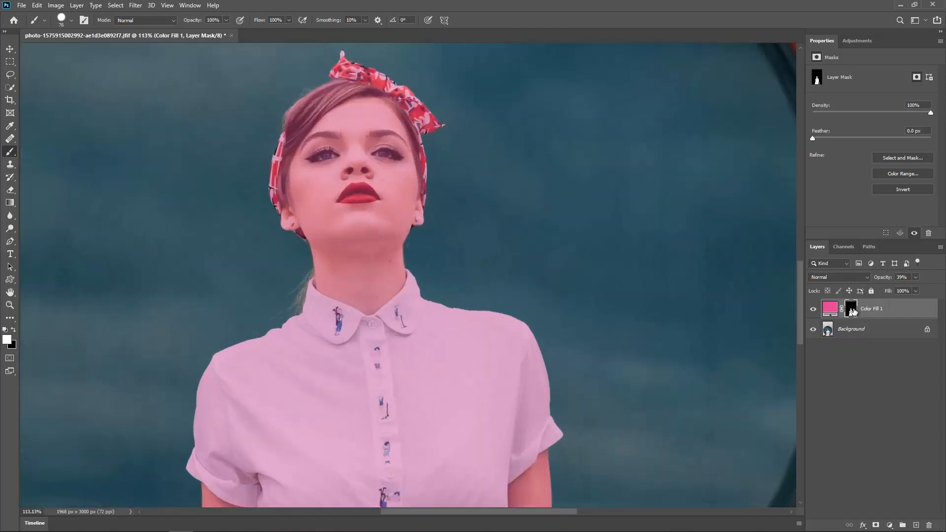
- Paint black on the mask over the woman's head and neck to remove the pink down to the collar, using a smaller brush along the collar edges
key(x)
key(x)
mouse_move(374, 236)
mouse_down()
mouse_move(360, 266)
mouse_move(394, 182)
mouse_move(382, 92)
mouse_move(296, 118)
mouse_move(286, 198)
mouse_move(335, 236)
mouse_move(374, 128)
mouse_move(363, 160)
mouse_up()
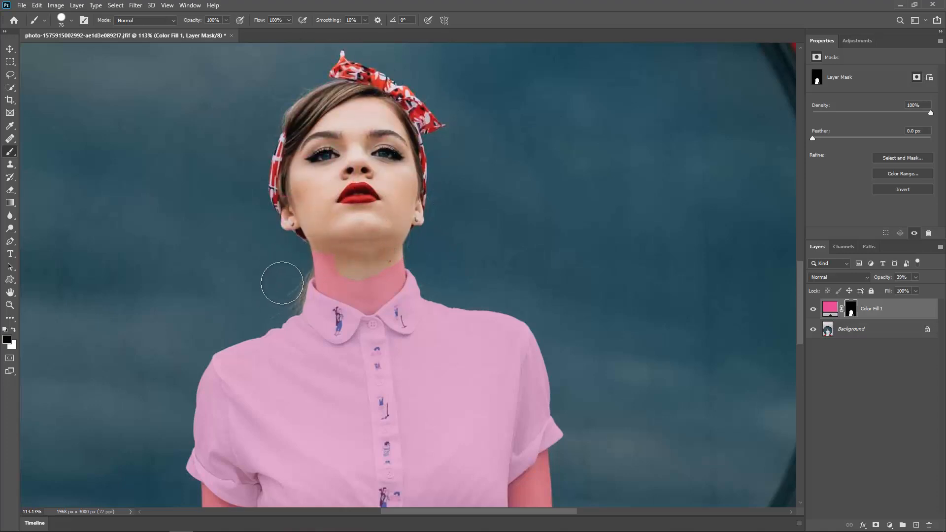
scroll(344, 259, up, 2)
mouse_move(344, 258)
mouse_down()
mouse_move(327, 283)
mouse_move(329, 263)
mouse_move(347, 289)
mouse_move(370, 293)
mouse_move(406, 272)
mouse_up()
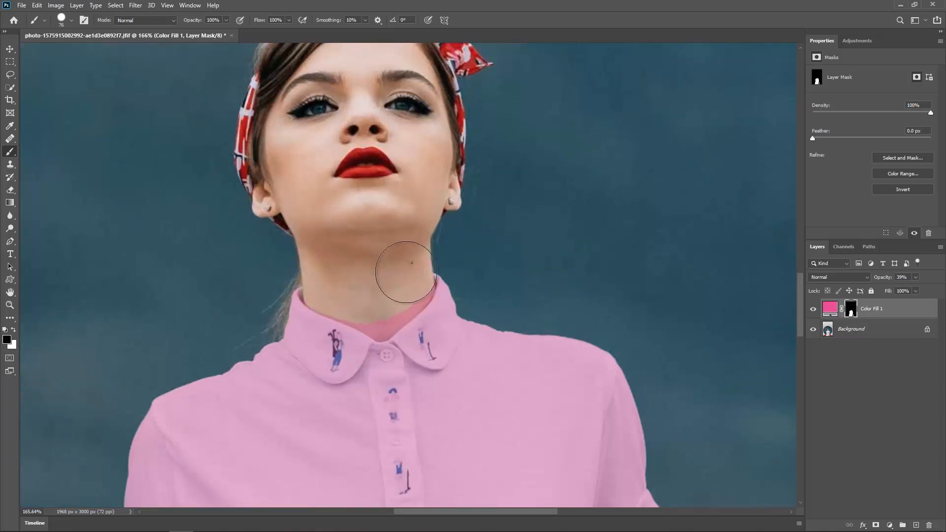
scroll(386, 285, up, 2)
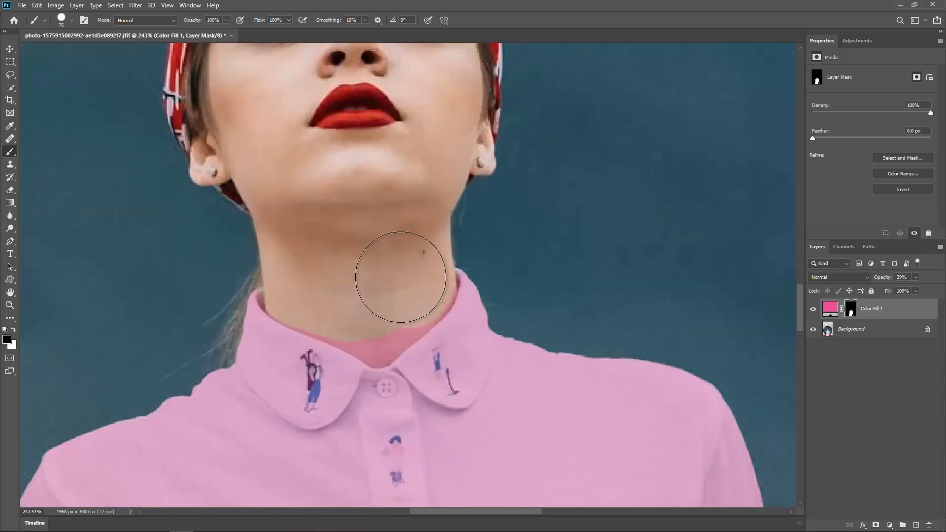
alt+right_click(400, 277)
mouse_move(368, 343)
mouse_down()
mouse_move(363, 356)
mouse_move(355, 335)
mouse_move(342, 334)
mouse_move(379, 352)
mouse_move(435, 306)
mouse_up()
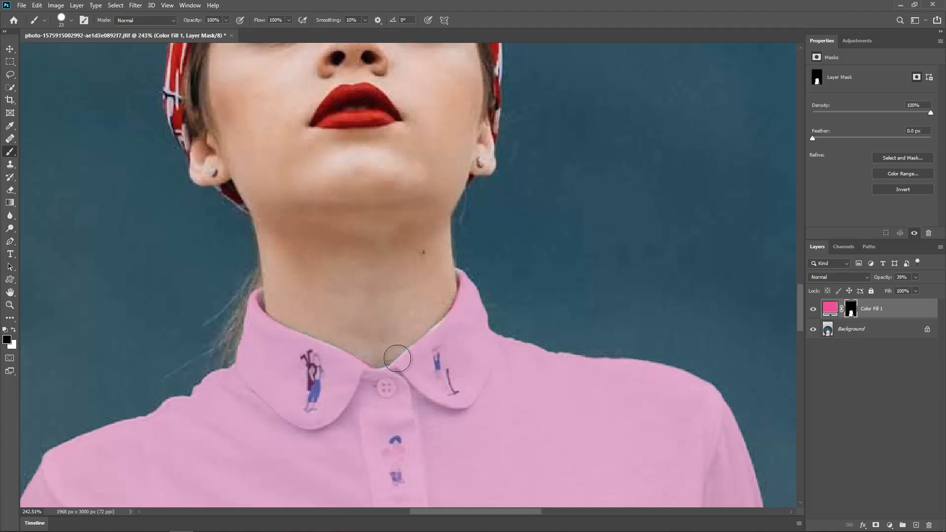
key(x)
- Mask the pink off the woman's right arm from the sleeve cuff to below the elbow, enlarging the brush to 32
mouse_move(435, 409)
mouse_down()
mouse_move(295, 361)
mouse_move(430, 226)
mouse_up()
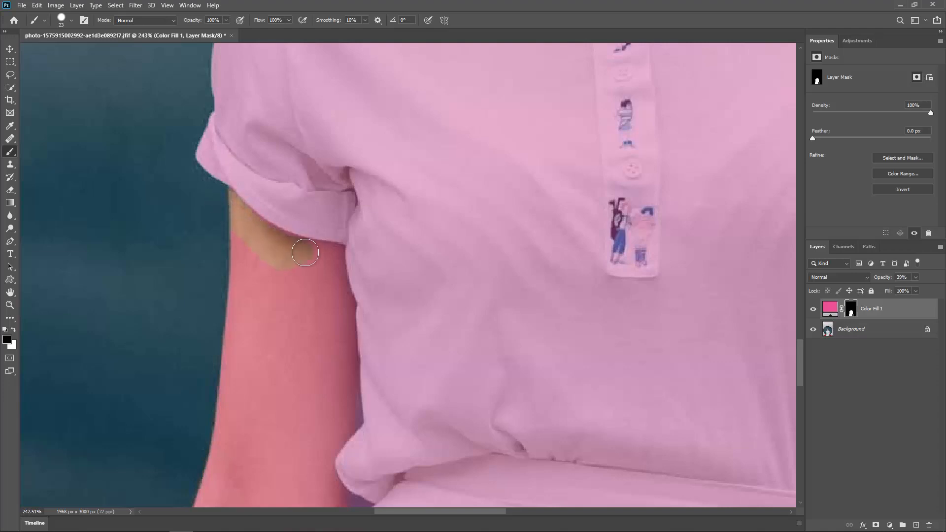
drag(329, 284, 332, 259)
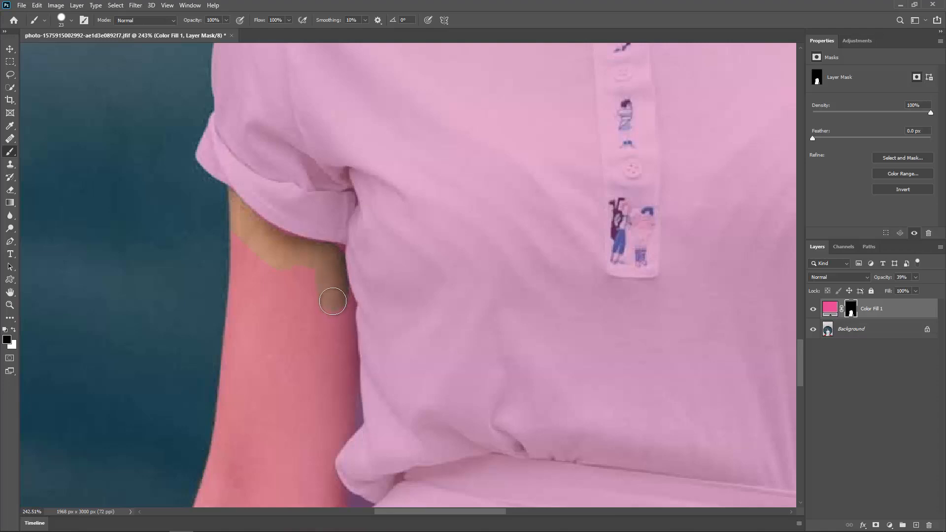
mouse_move(342, 322)
mouse_down()
mouse_move(343, 362)
mouse_move(335, 294)
mouse_move(238, 250)
mouse_move(249, 287)
mouse_up()
mouse_move(355, 326)
mouse_down()
mouse_move(380, 235)
mouse_move(376, 203)
mouse_up()
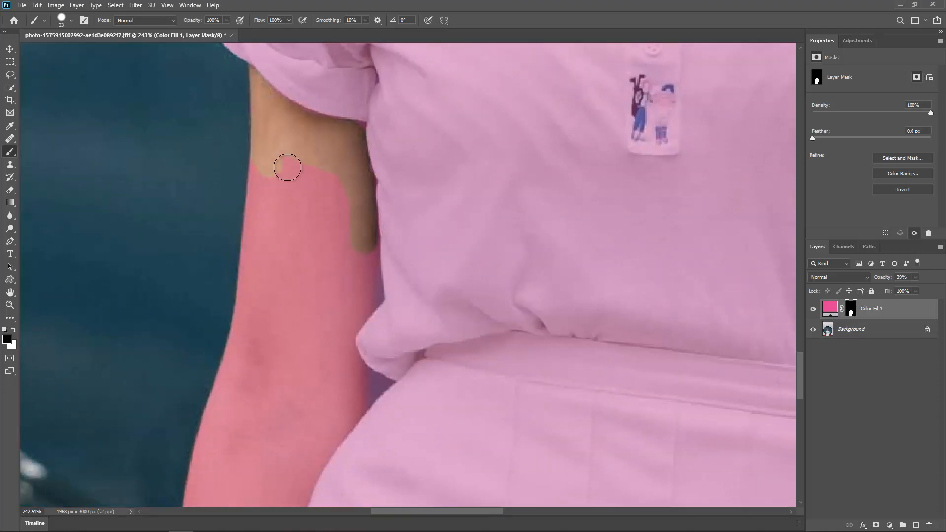
alt+right_click(296, 201)
mouse_move(295, 201)
mouse_down()
mouse_move(272, 164)
mouse_move(268, 229)
mouse_move(253, 213)
mouse_move(340, 261)
mouse_move(356, 251)
mouse_move(357, 293)
mouse_move(358, 240)
mouse_move(359, 294)
mouse_move(332, 337)
mouse_move(335, 350)
mouse_move(348, 303)
mouse_move(335, 334)
mouse_move(354, 388)
mouse_move(312, 258)
mouse_move(266, 233)
mouse_move(257, 245)
mouse_move(288, 325)
mouse_move(337, 208)
mouse_move(352, 211)
mouse_move(364, 224)
mouse_move(316, 291)
mouse_move(324, 192)
mouse_move(329, 206)
mouse_move(270, 219)
mouse_move(236, 251)
mouse_move(223, 280)
mouse_move(251, 277)
mouse_move(261, 298)
mouse_move(239, 204)
mouse_move(276, 309)
mouse_move(338, 262)
mouse_up()
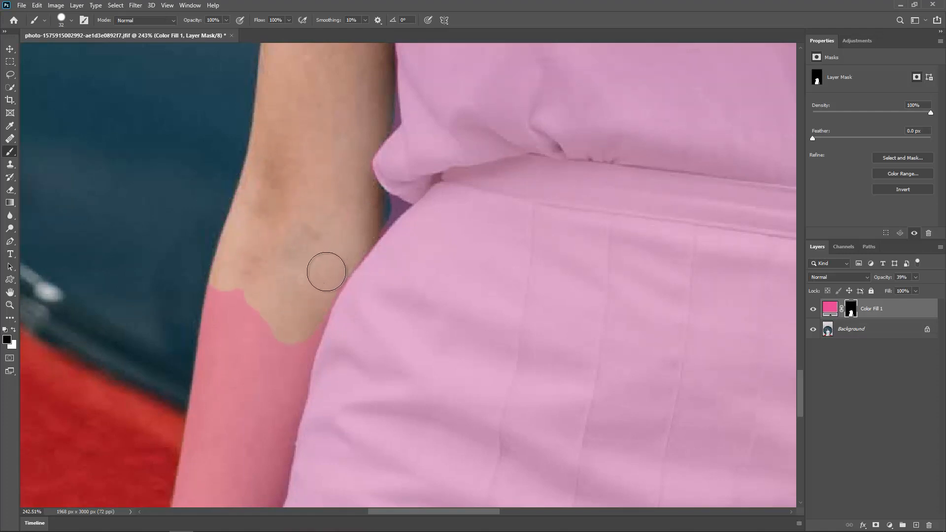
- Mask the pink off the woman's right forearm and hand, including the red gap beside the skirt
mouse_move(298, 320)
mouse_down()
mouse_move(306, 159)
mouse_move(265, 313)
mouse_move(280, 270)
mouse_up()
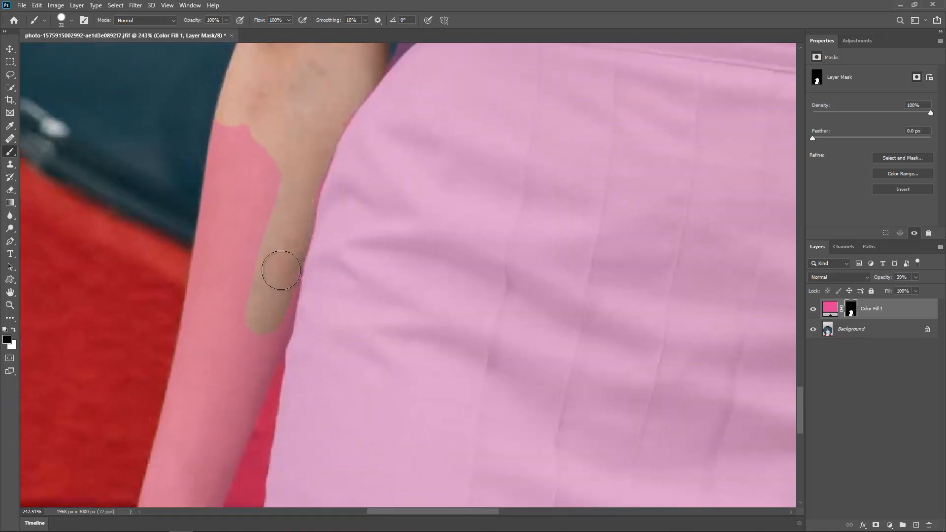
mouse_move(266, 341)
mouse_down()
mouse_move(277, 251)
mouse_move(261, 272)
mouse_move(226, 178)
mouse_move(198, 219)
mouse_move(229, 154)
mouse_move(219, 257)
mouse_move(200, 300)
mouse_move(244, 223)
mouse_move(229, 331)
mouse_move(287, 155)
mouse_up()
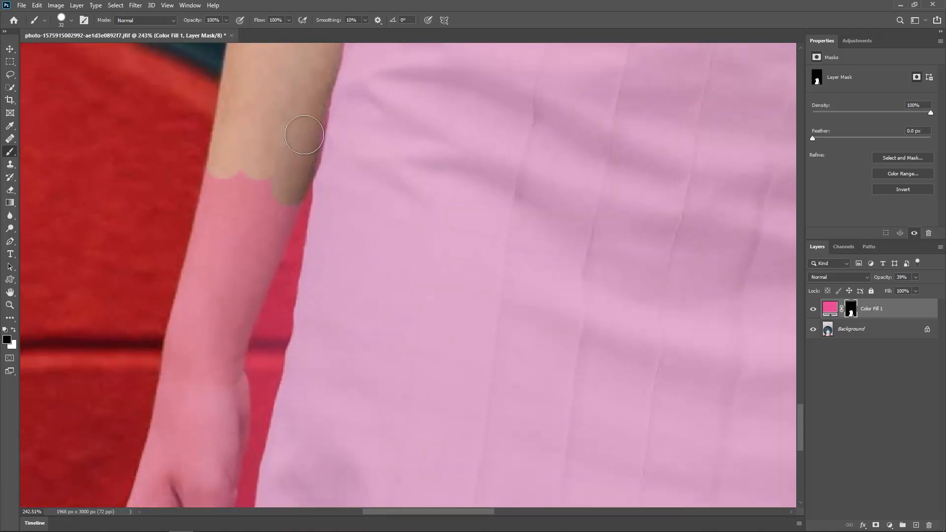
mouse_move(277, 246)
mouse_down()
mouse_move(280, 195)
mouse_move(258, 162)
mouse_move(213, 162)
mouse_move(278, 201)
mouse_up()
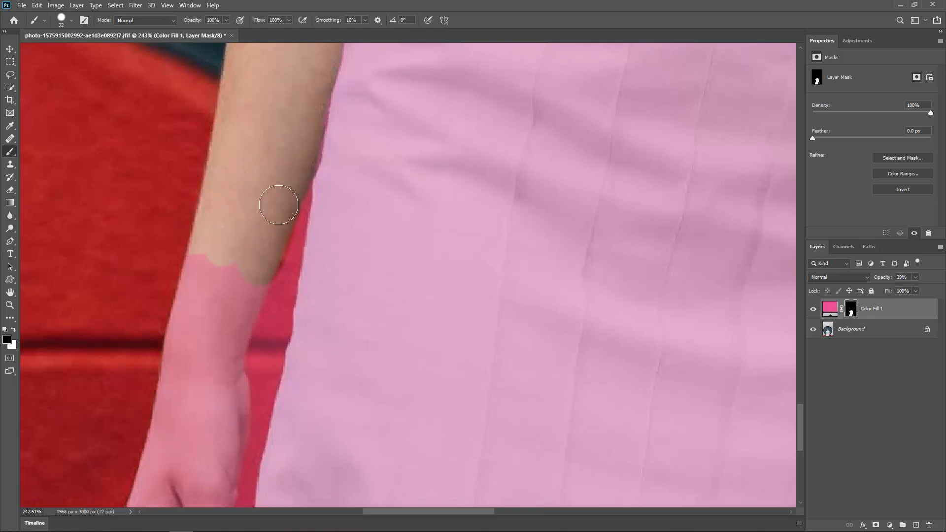
mouse_move(217, 275)
mouse_down()
mouse_move(154, 298)
mouse_move(206, 310)
mouse_up()
mouse_move(252, 333)
mouse_down()
mouse_move(268, 283)
mouse_move(273, 113)
mouse_up()
mouse_move(200, 173)
mouse_down()
mouse_move(216, 104)
mouse_move(264, 141)
mouse_up()
mouse_move(249, 205)
mouse_down()
mouse_move(279, 158)
mouse_move(260, 216)
mouse_up()
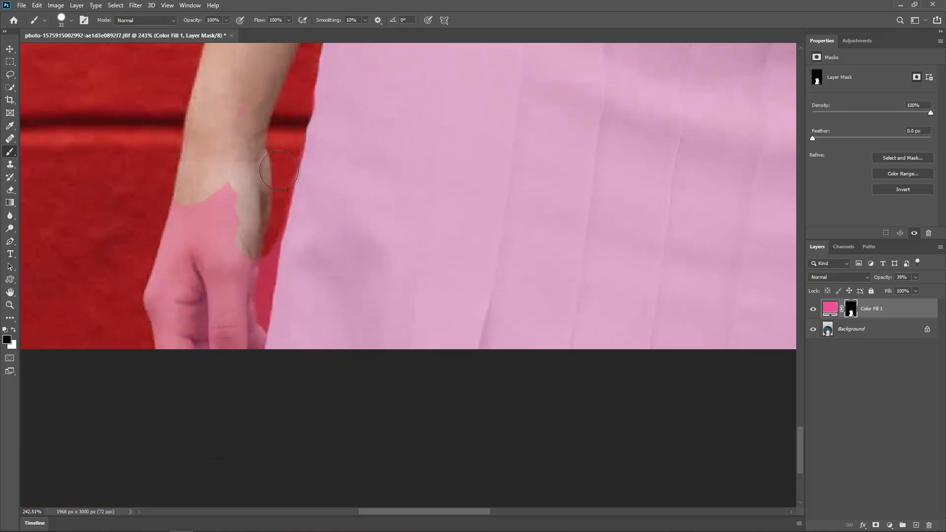
mouse_move(279, 170)
mouse_down()
mouse_move(247, 253)
mouse_move(264, 231)
mouse_move(251, 333)
mouse_move(242, 315)
mouse_move(247, 222)
mouse_move(204, 349)
mouse_move(172, 301)
mouse_move(158, 299)
mouse_move(169, 218)
mouse_move(199, 187)
mouse_move(212, 217)
mouse_move(252, 184)
mouse_move(266, 114)
mouse_up()
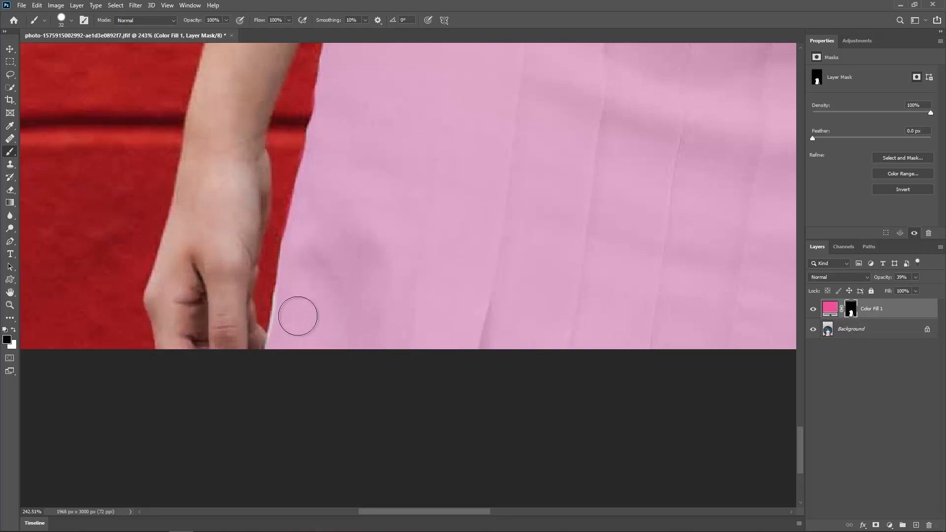
- Touch up the mask with white along the skirt's edge and with black in the gaps between the right arm and waist
key(x)
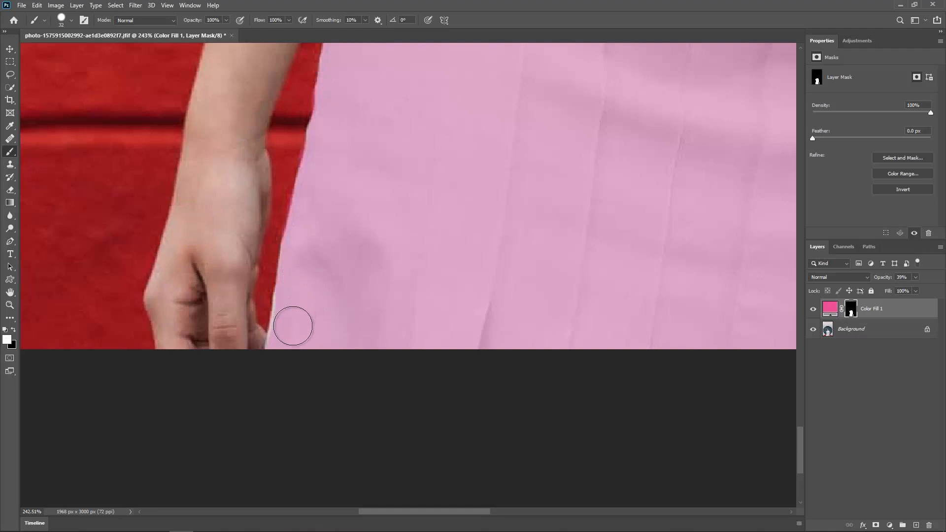
mouse_move(383, 174)
mouse_down()
mouse_move(330, 330)
mouse_move(353, 246)
mouse_move(302, 374)
mouse_up()
key(x)
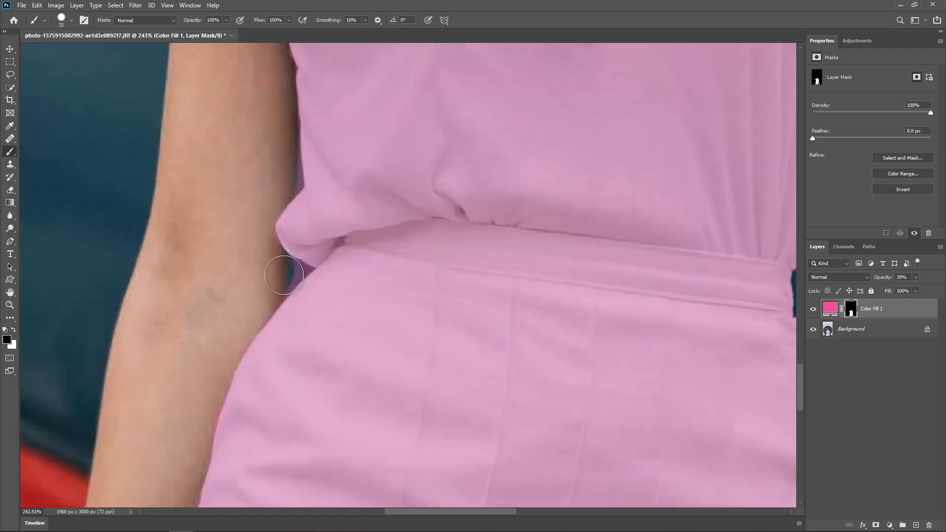
drag(289, 279, 280, 279)
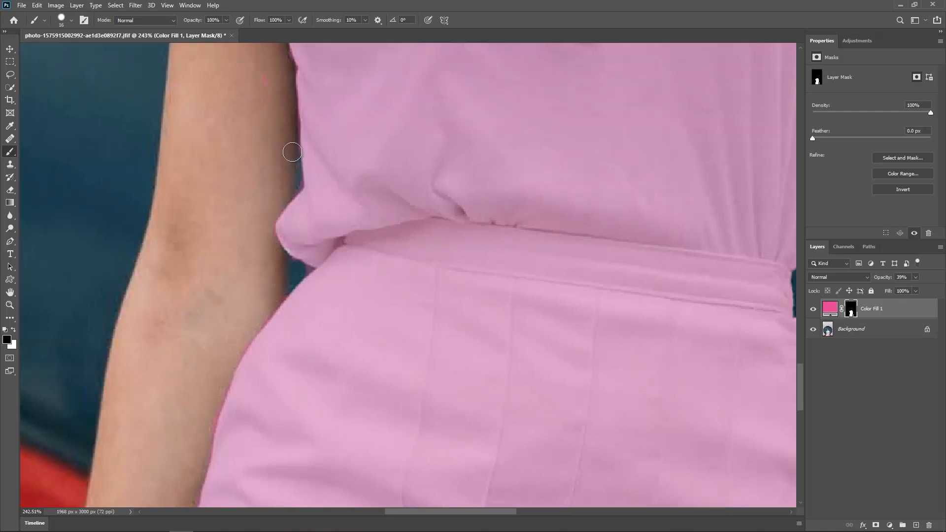
- Mask the pink off the woman's left upper arm between the waist, sleeve cuff and elbow
mouse_move(463, 256)
mouse_down()
mouse_move(312, 152)
mouse_move(365, 310)
mouse_move(383, 228)
mouse_up()
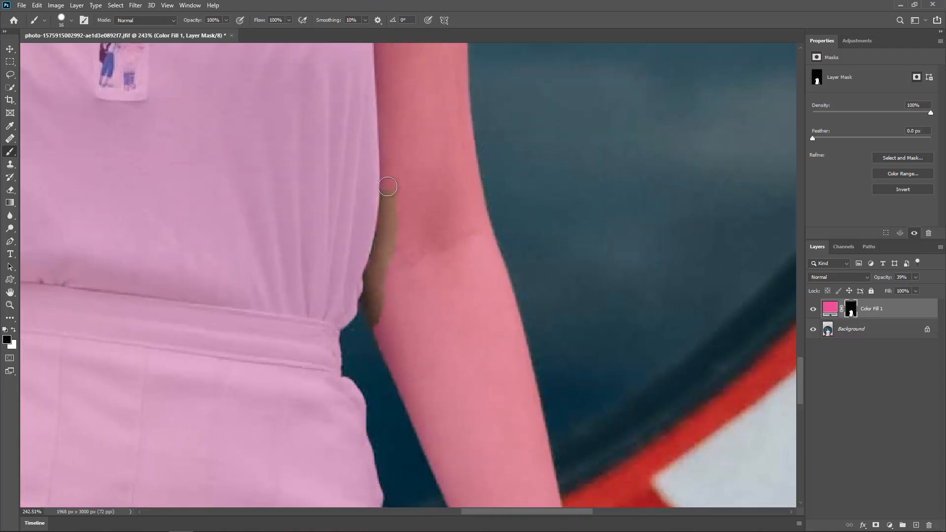
mouse_move(389, 77)
mouse_down()
mouse_move(401, 264)
mouse_move(367, 258)
mouse_move(364, 278)
mouse_up()
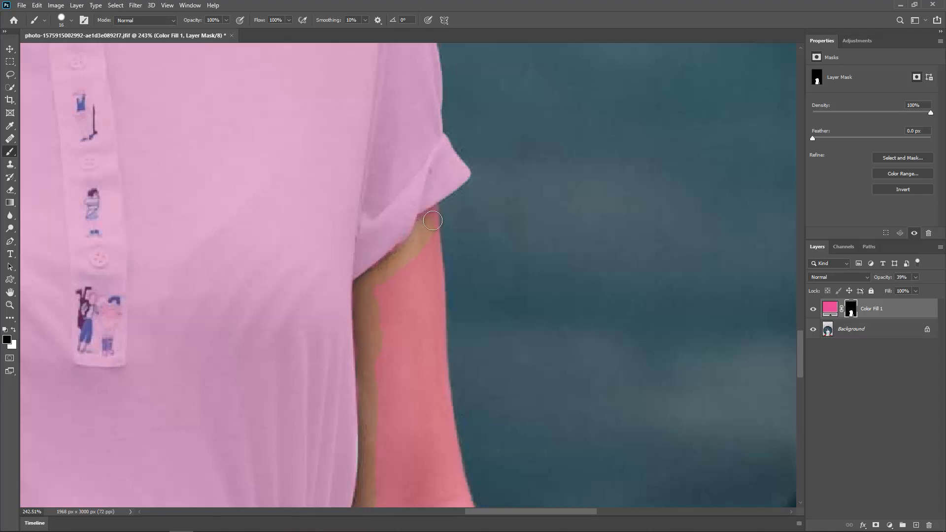
mouse_move(431, 273)
mouse_down()
mouse_move(417, 288)
mouse_move(403, 271)
mouse_up()
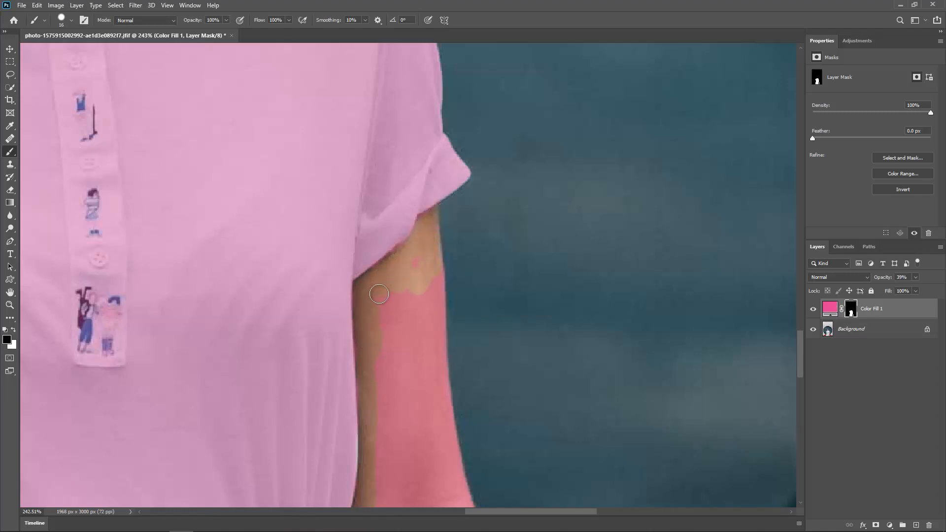
mouse_move(362, 304)
mouse_down()
mouse_move(406, 294)
mouse_move(430, 271)
mouse_up()
mouse_move(404, 365)
mouse_down()
mouse_move(419, 211)
mouse_move(433, 230)
mouse_move(400, 230)
mouse_move(415, 172)
mouse_move(451, 225)
mouse_move(462, 291)
mouse_move(459, 262)
mouse_move(427, 314)
mouse_move(401, 286)
mouse_move(391, 405)
mouse_move(442, 374)
mouse_move(426, 376)
mouse_move(490, 399)
mouse_move(504, 330)
mouse_move(525, 344)
mouse_up()
- Mask the pink off the woman's left forearm from the elbow down to the wrist with a larger black brush
drag(490, 429, 454, 175)
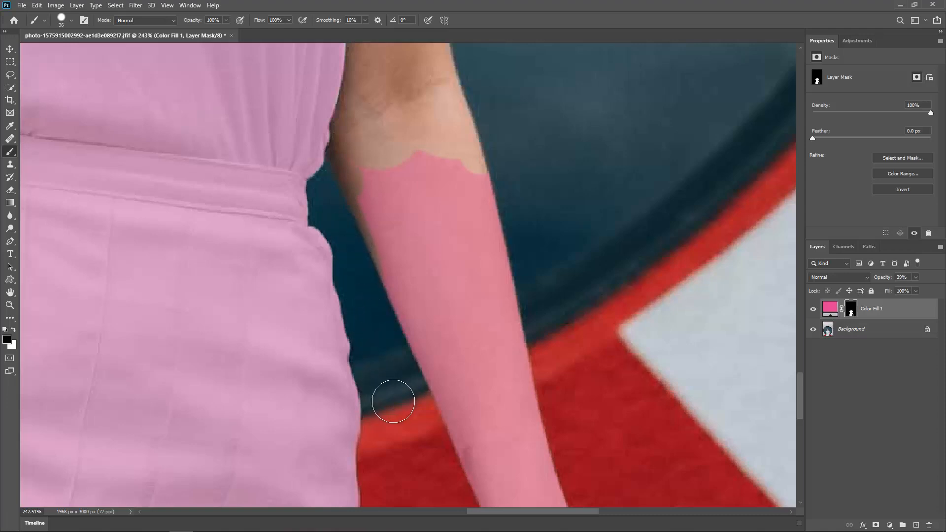
mouse_move(379, 340)
mouse_down()
mouse_move(368, 281)
mouse_move(413, 265)
mouse_move(490, 211)
mouse_up()
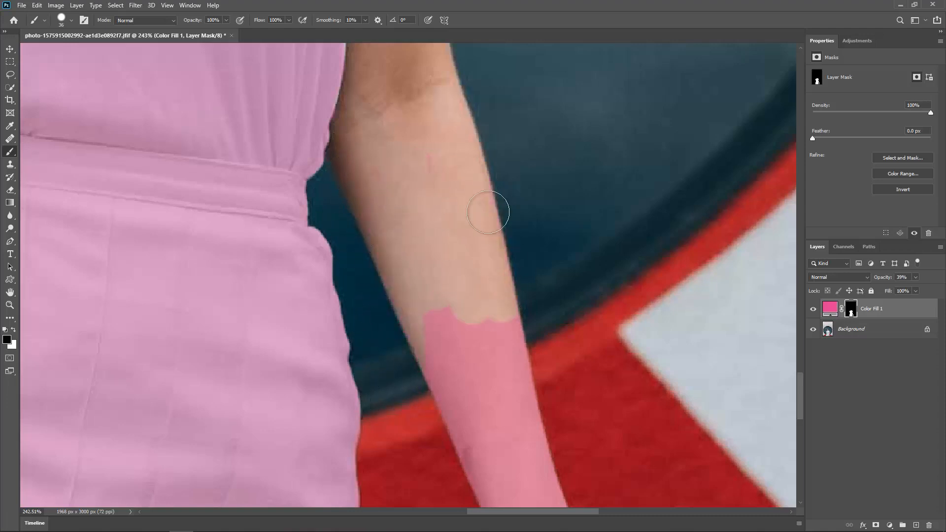
drag(431, 380, 497, 387)
mouse_move(507, 337)
mouse_down()
mouse_move(470, 334)
mouse_move(502, 336)
mouse_move(494, 371)
mouse_move(515, 220)
mouse_move(494, 137)
mouse_move(425, 143)
mouse_move(411, 236)
mouse_move(443, 259)
mouse_move(453, 225)
mouse_move(481, 203)
mouse_move(427, 203)
mouse_move(436, 170)
mouse_move(495, 303)
mouse_move(518, 267)
mouse_move(522, 219)
mouse_move(464, 364)
mouse_move(444, 375)
mouse_move(468, 345)
mouse_move(472, 318)
mouse_up()
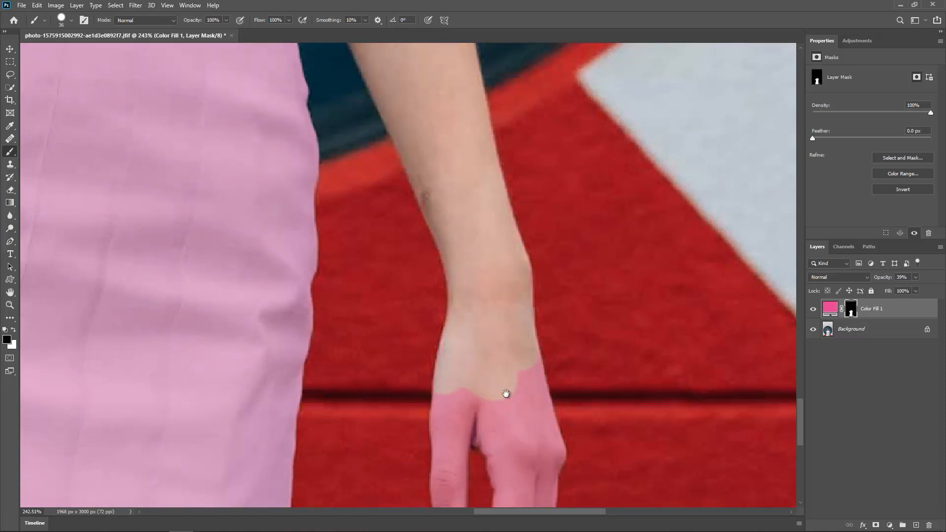
- Mask the pink off the woman's left hand and fingers to finish cleaning up the arm
mouse_move(508, 396)
mouse_down()
mouse_move(513, 300)
mouse_move(467, 184)
mouse_up()
click(417, 160)
mouse_move(399, 289)
mouse_down()
mouse_move(398, 195)
mouse_move(384, 181)
mouse_move(412, 395)
mouse_move(405, 369)
mouse_move(460, 309)
mouse_move(497, 236)
mouse_move(475, 173)
mouse_move(436, 252)
mouse_move(468, 156)
mouse_move(434, 165)
mouse_move(471, 157)
mouse_move(478, 269)
mouse_move(497, 226)
mouse_move(490, 197)
mouse_up()
scroll(490, 196, down, 8)
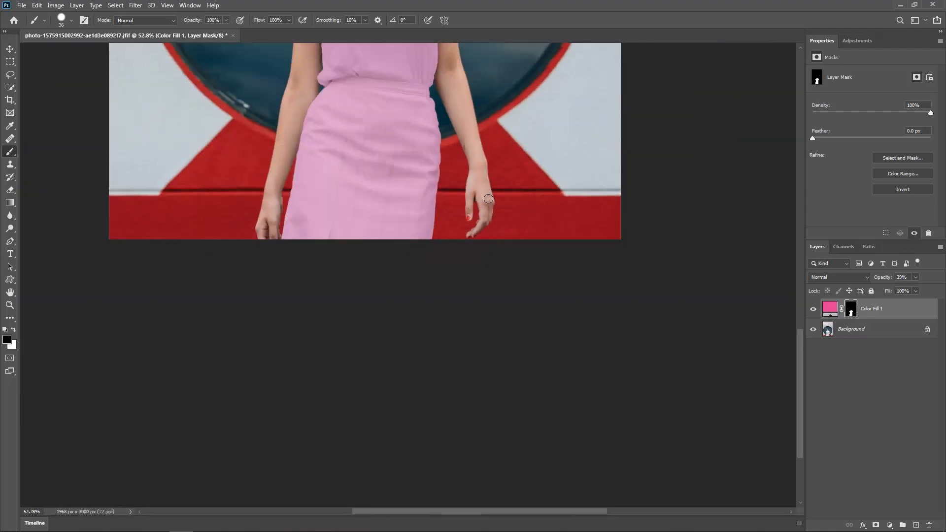
scroll(489, 199, down, 1)
scroll(402, 282, up, 7)
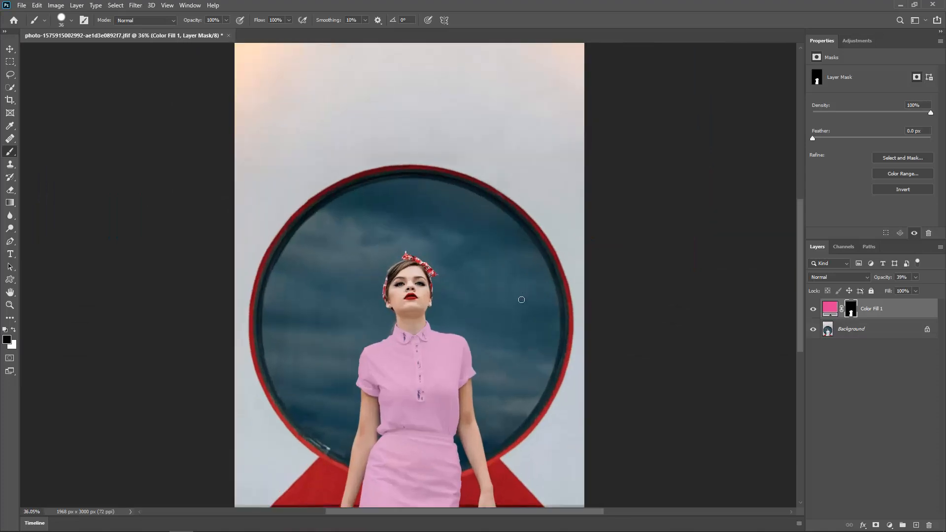
drag(375, 334, 412, 231)
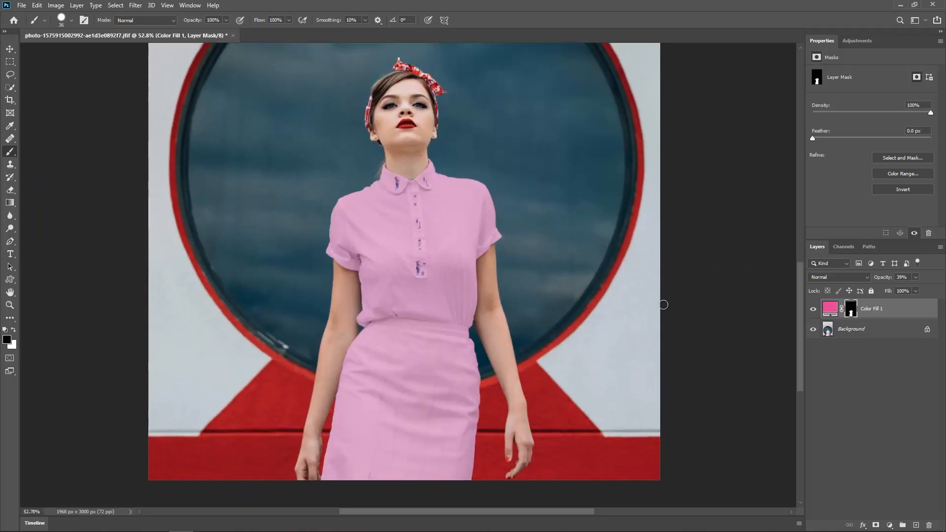
- Change the Color Fill 1 layer's colour to red c12130
double_click(829, 309)
click(682, 141)
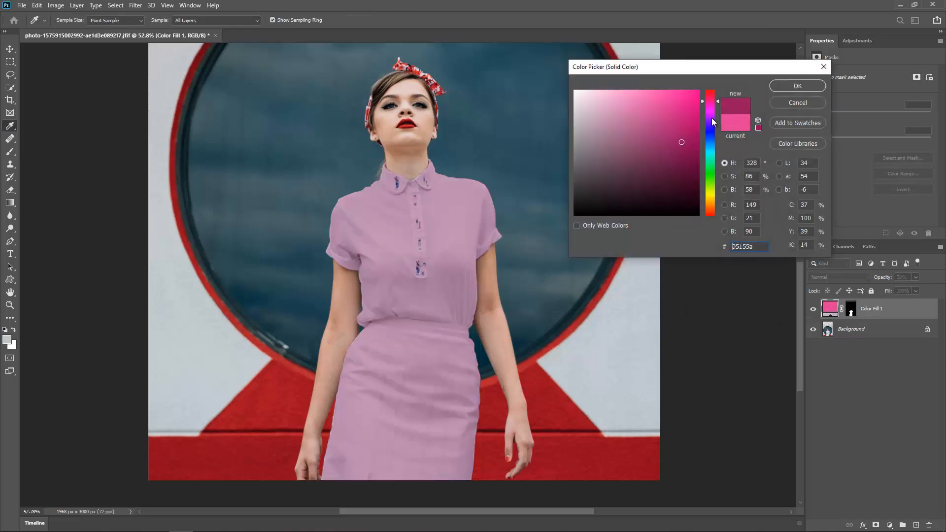
click(710, 92)
click(678, 122)
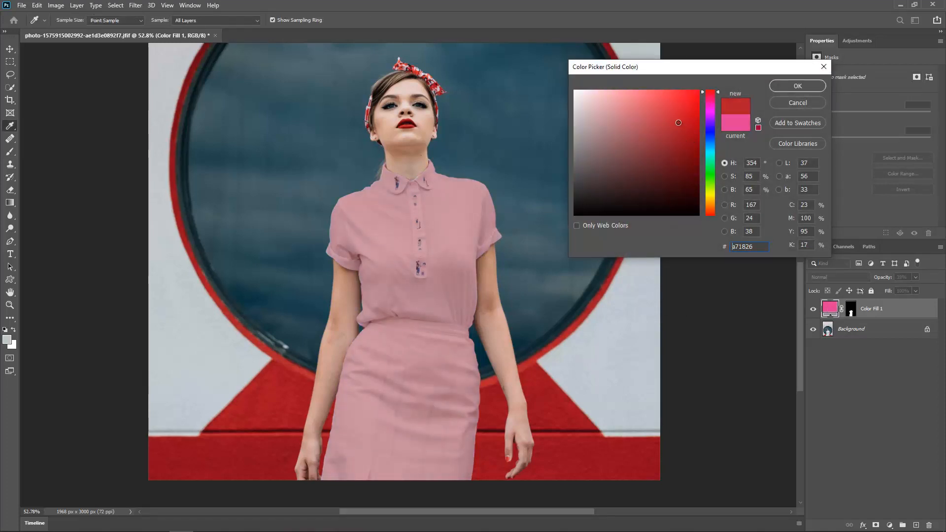
click(787, 87)
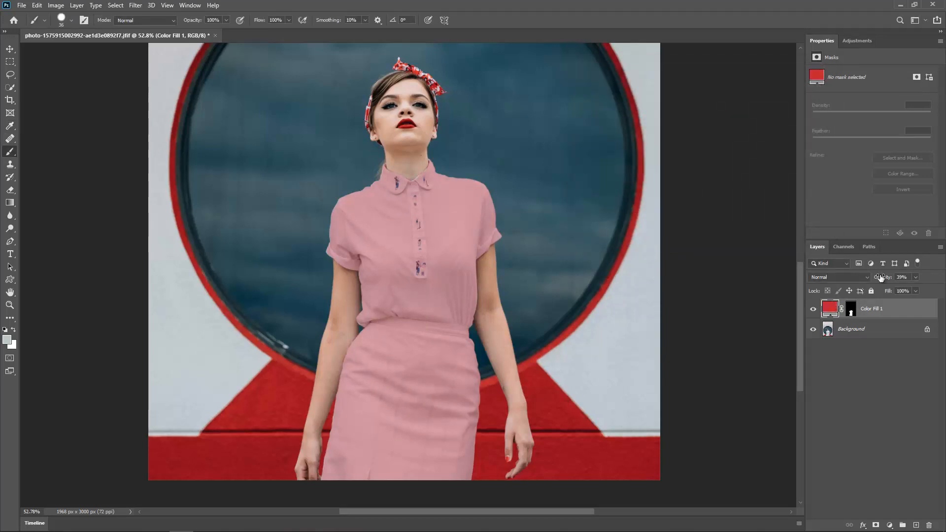
- Try the red fill layer at full opacity, and settle on 49%
drag(883, 277, 940, 284)
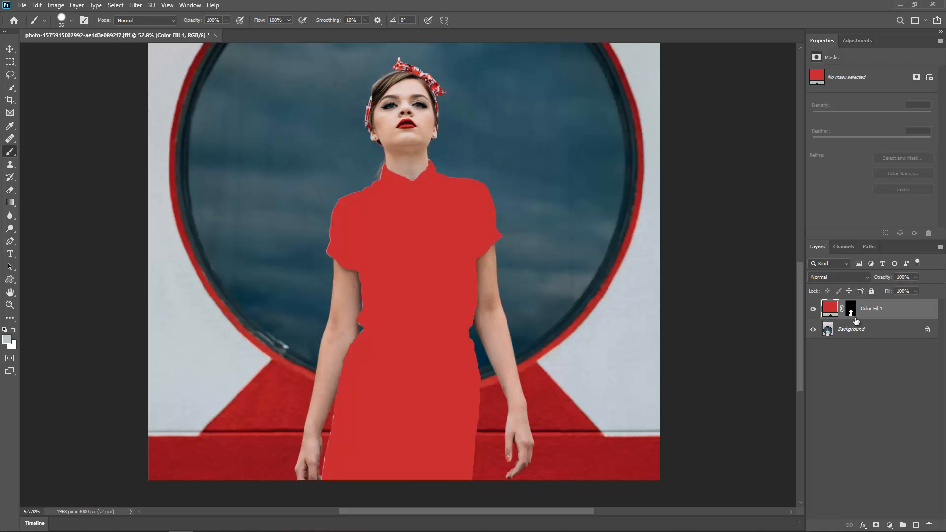
drag(882, 279, 860, 280)
drag(860, 283, 861, 283)
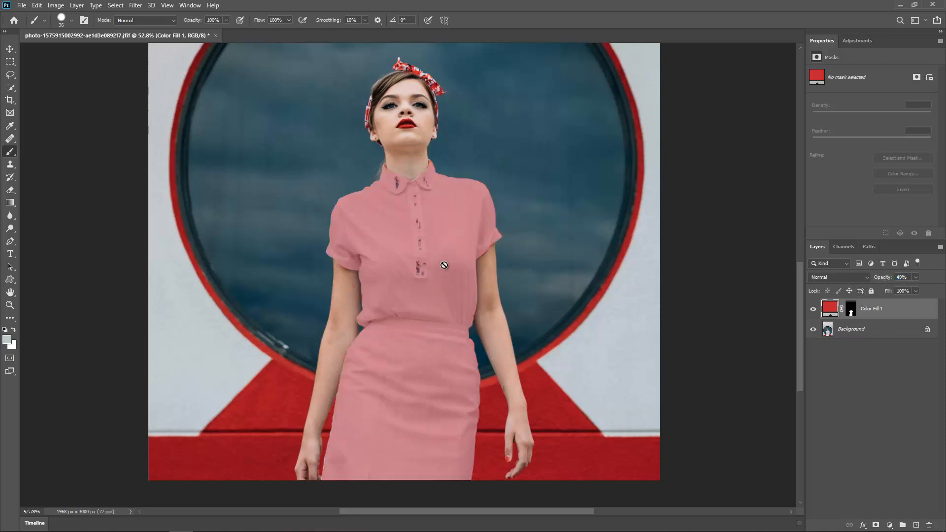
- Touch up the fill layer's mask along the blouse collar at the neckline
click(849, 313)
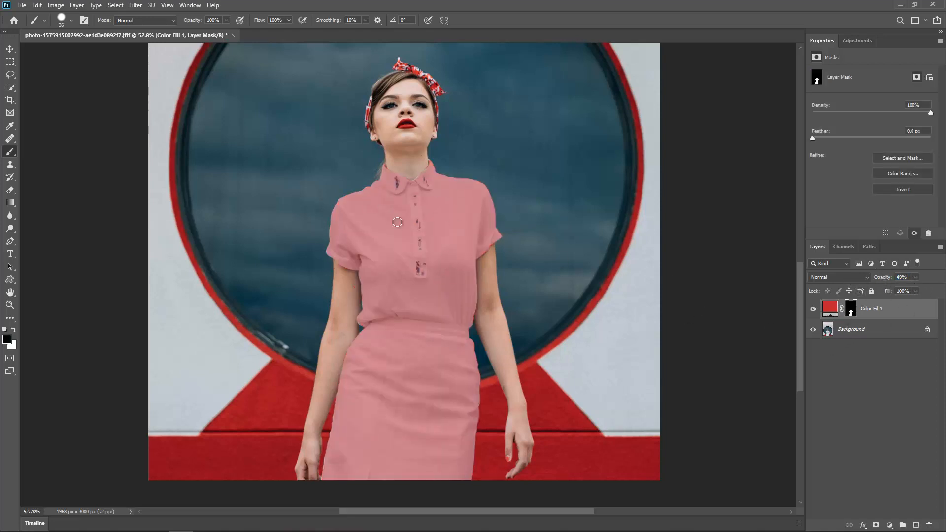
scroll(406, 197, up, 5)
drag(433, 158, 419, 289)
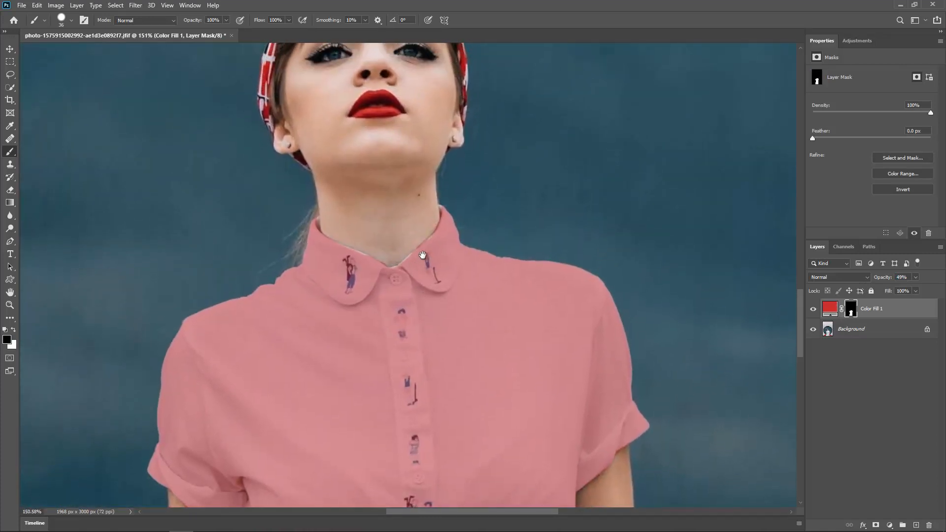
mouse_move(427, 257)
mouse_down()
mouse_move(409, 281)
mouse_move(422, 278)
mouse_move(435, 249)
mouse_move(381, 280)
mouse_move(339, 259)
mouse_move(371, 243)
mouse_move(396, 256)
mouse_move(422, 227)
mouse_move(373, 247)
mouse_up()
key(x)
key(x)
scroll(589, 320, down, 4)
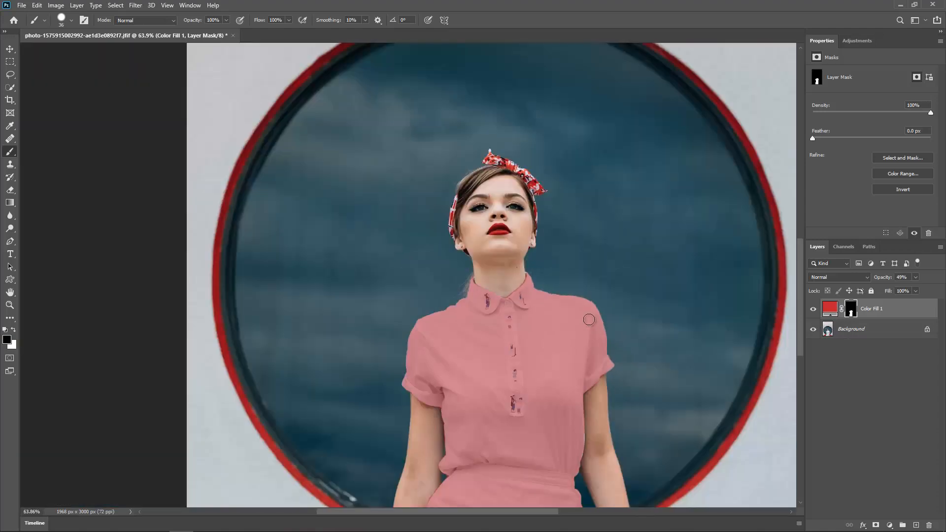
drag(505, 384, 379, 271)
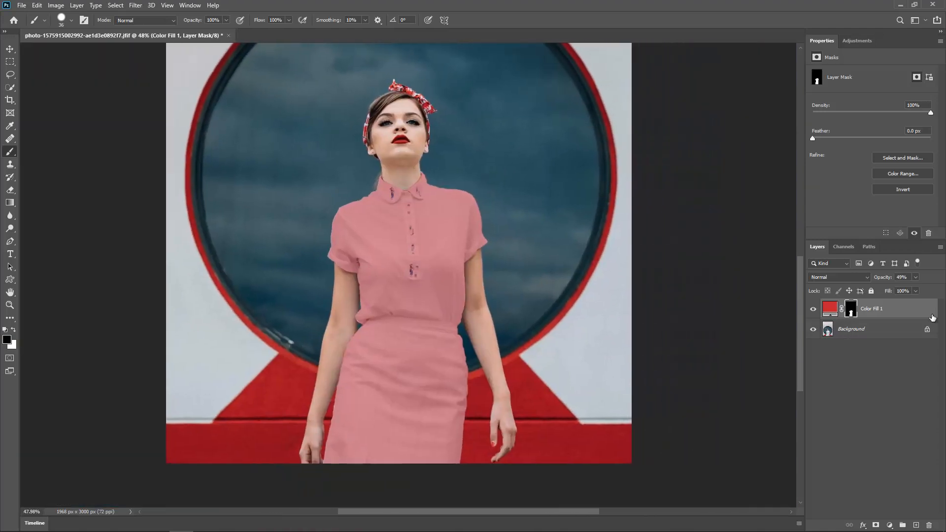
- Set the Color Fill 1 layer's blend mode to Vivid Light, keeping its red colour
double_click(832, 310)
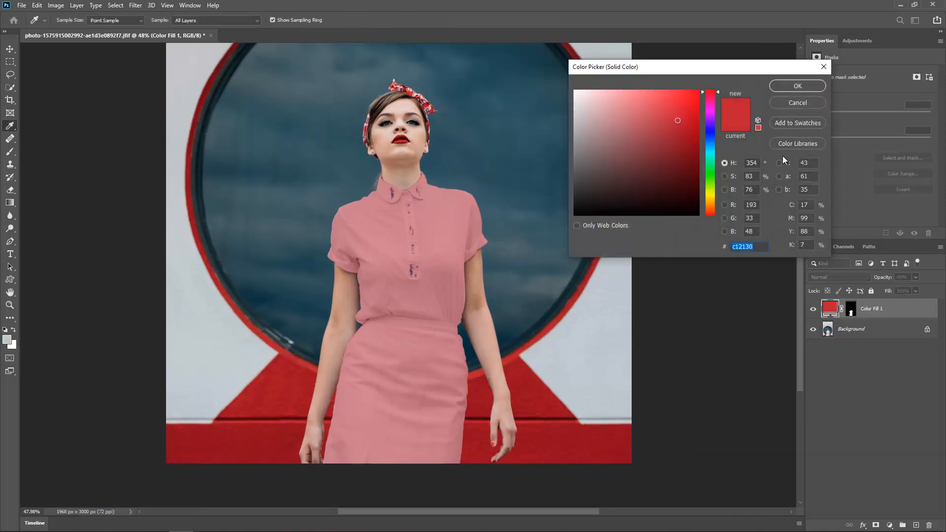
click(812, 89)
click(841, 277)
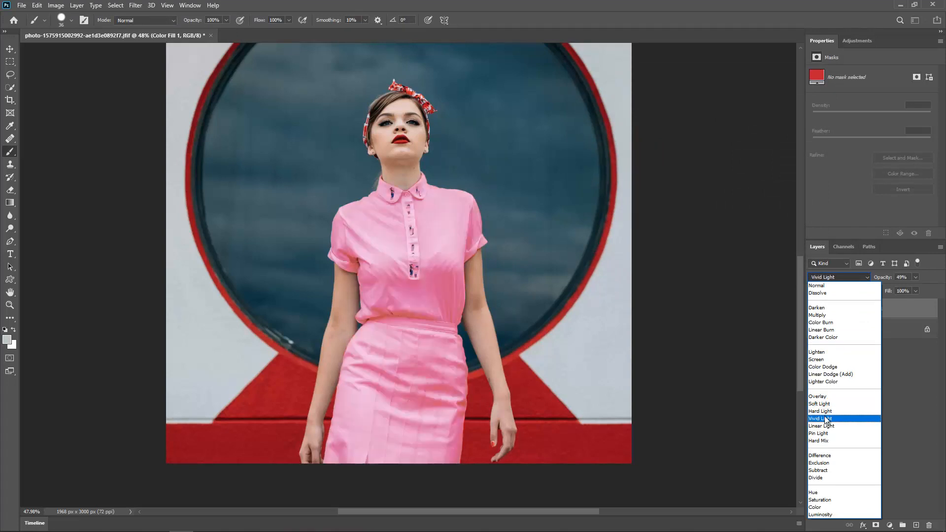
click(825, 418)
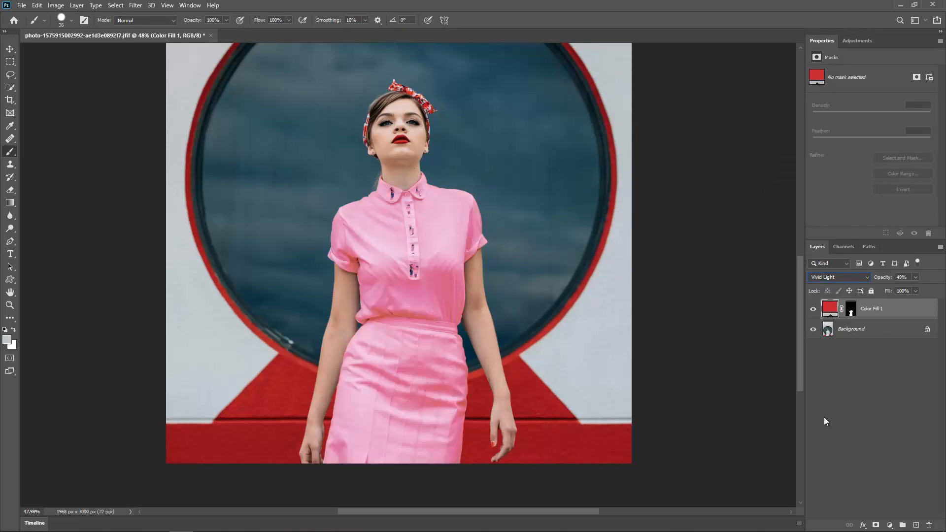
- Try purple and blue hues for the fill colour, ending on dark blue 272c52
double_click(831, 309)
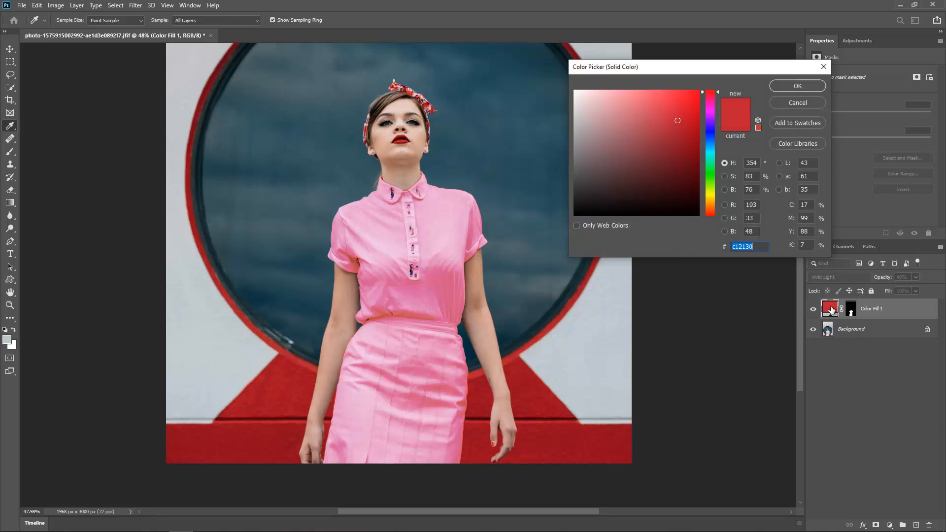
click(707, 128)
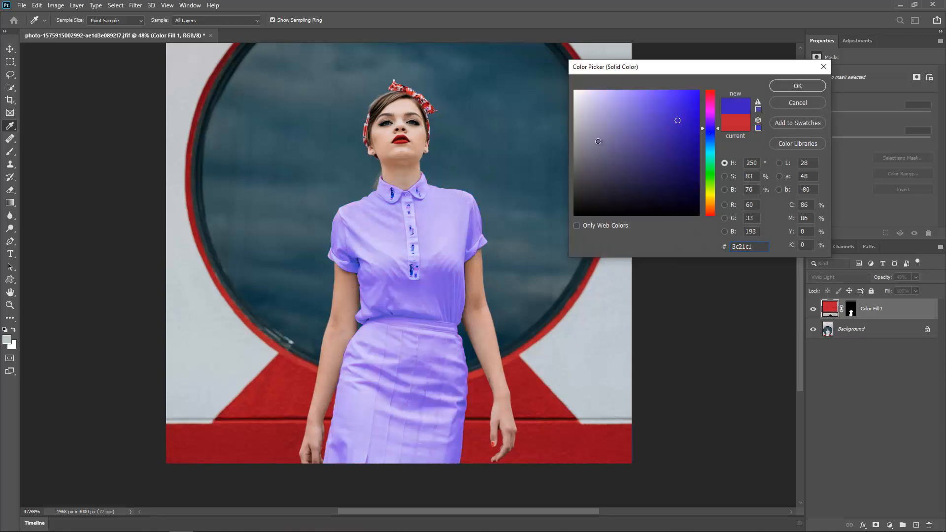
click(598, 144)
click(621, 160)
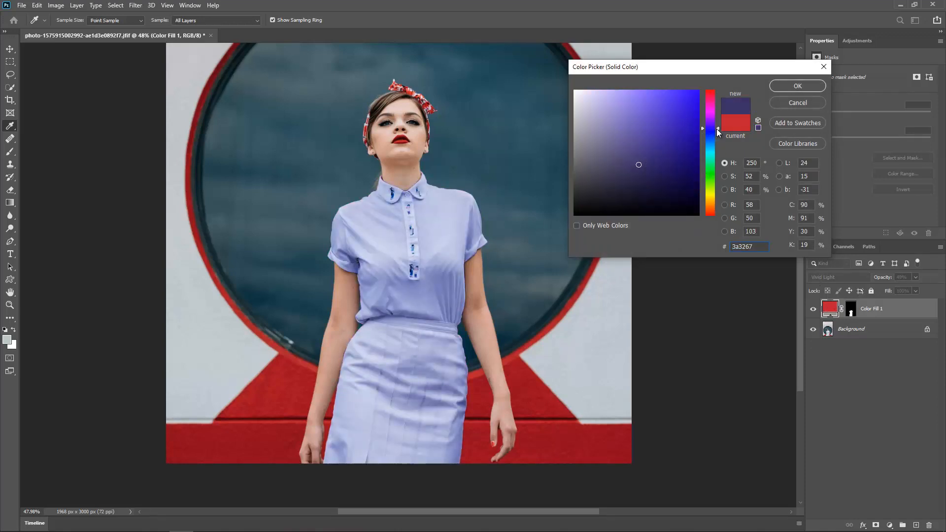
mouse_move(717, 128)
mouse_down()
mouse_move(710, 198)
mouse_move(711, 116)
mouse_move(711, 134)
mouse_up()
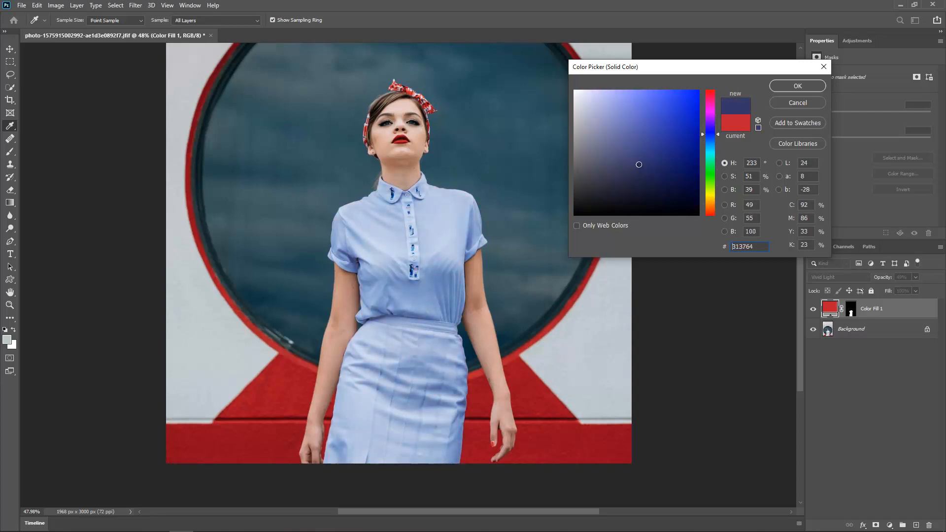
drag(638, 164, 640, 175)
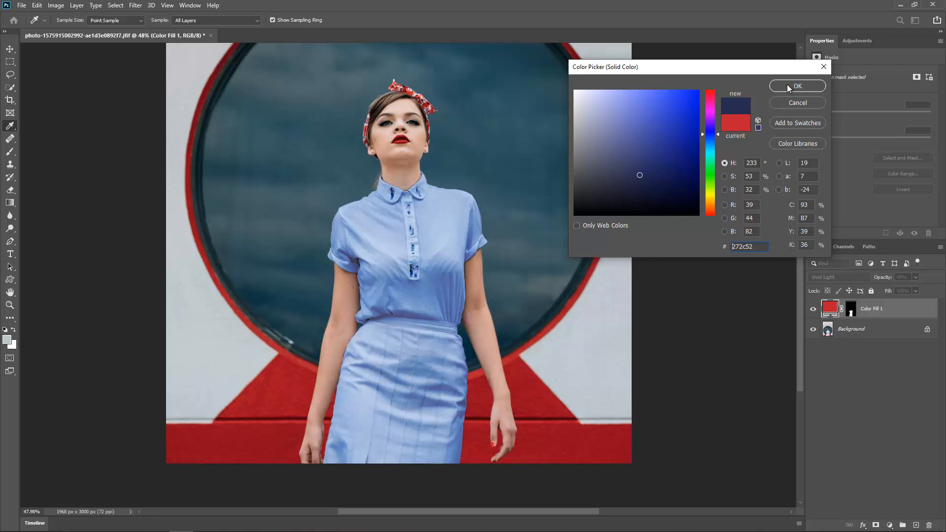
- Set the fill colour to dark red 9c1a1d
drag(717, 133, 717, 91)
mouse_move(640, 173)
mouse_down()
mouse_move(646, 156)
mouse_move(679, 139)
mouse_up()
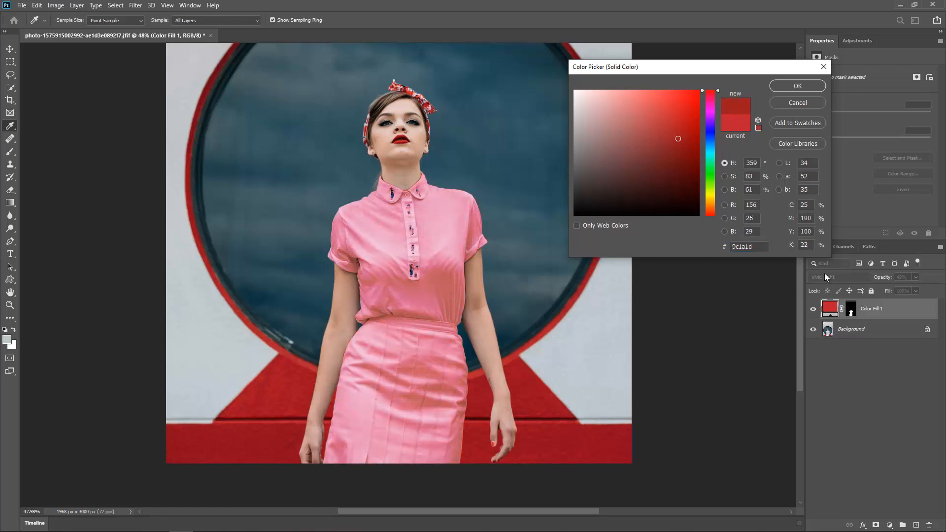
click(808, 88)
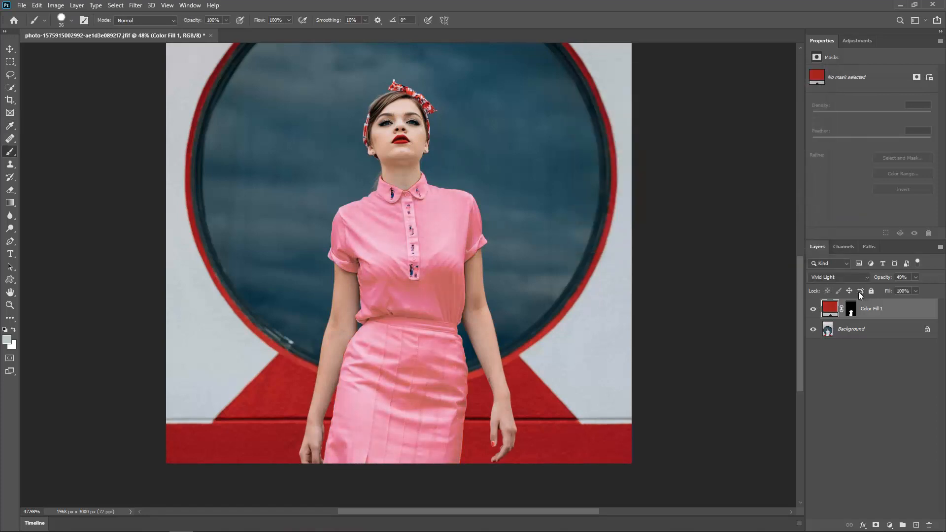
- Set the Color Fill 1 layer's blend mode to Hard Light and its opacity to 100%
click(838, 276)
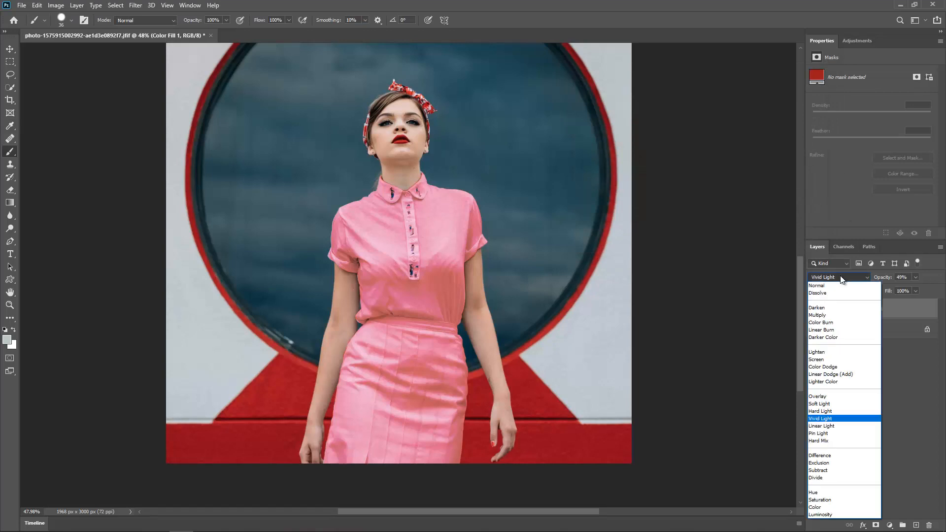
click(831, 412)
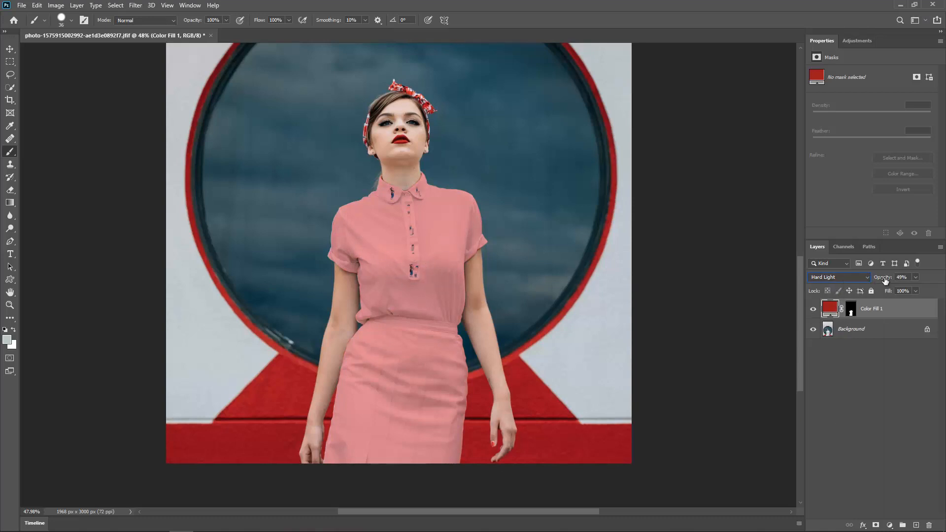
drag(885, 280, 944, 283)
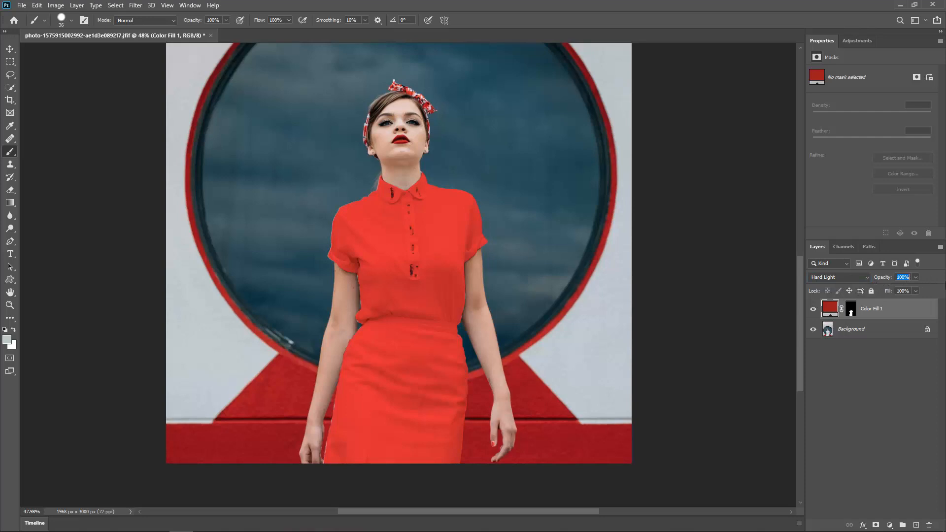
click(867, 278)
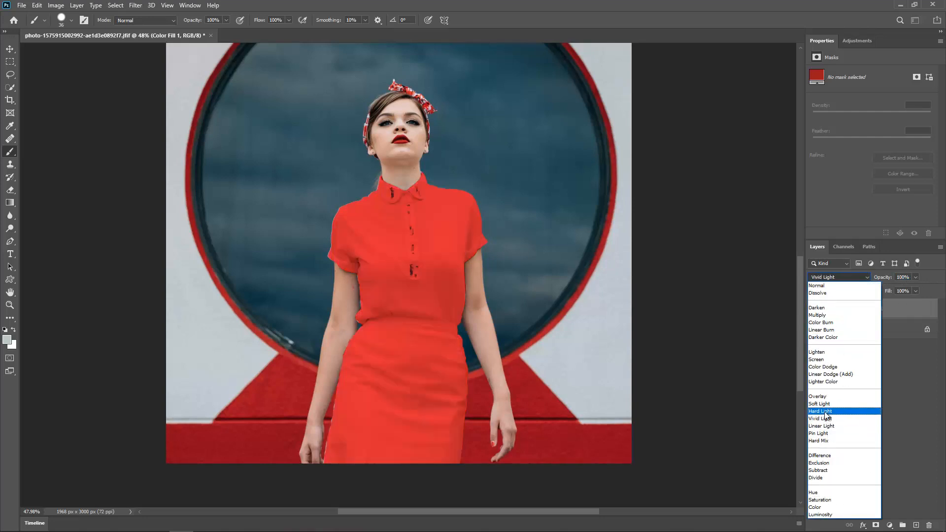
click(827, 412)
- Try a muted pink for the fill layer, and settle on blue 4f56b4 as its colour
double_click(830, 308)
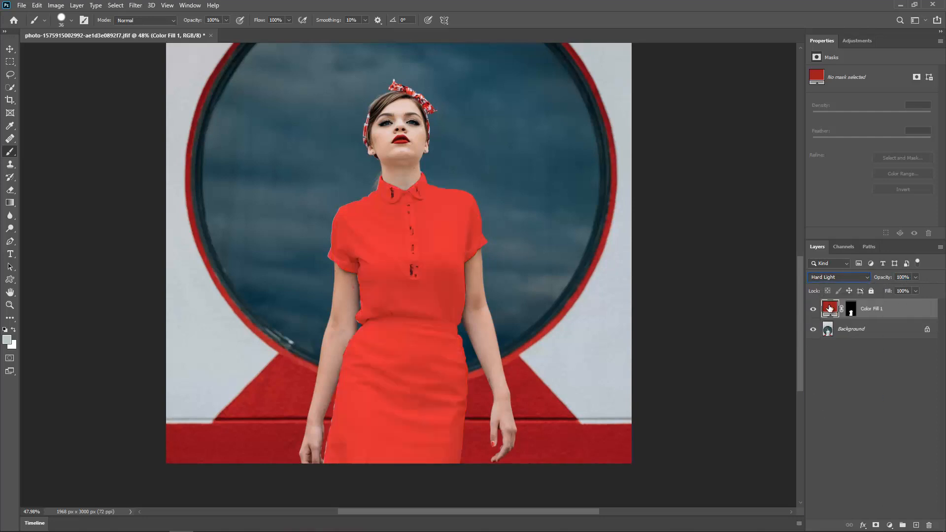
mouse_move(675, 147)
mouse_down()
mouse_move(655, 140)
mouse_move(622, 171)
mouse_up()
click(615, 128)
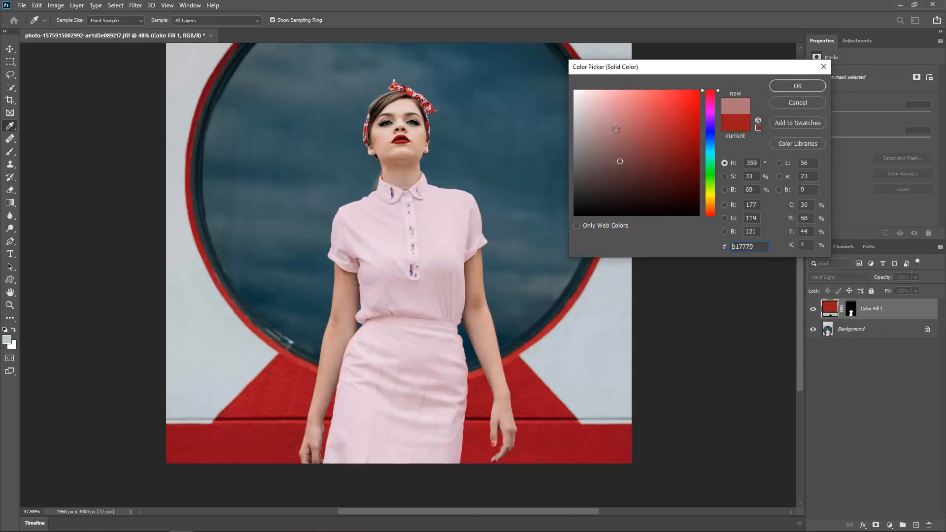
click(718, 89)
drag(718, 89, 714, 133)
click(643, 127)
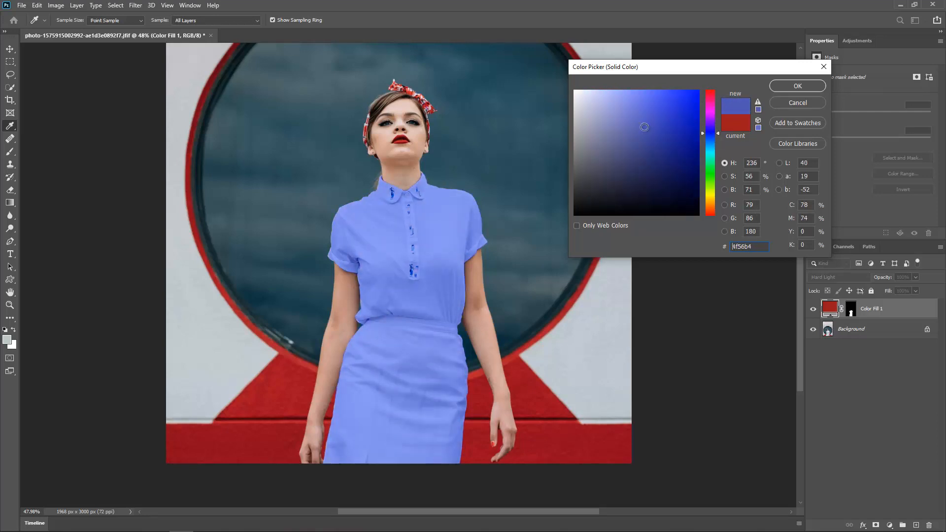
click(791, 85)
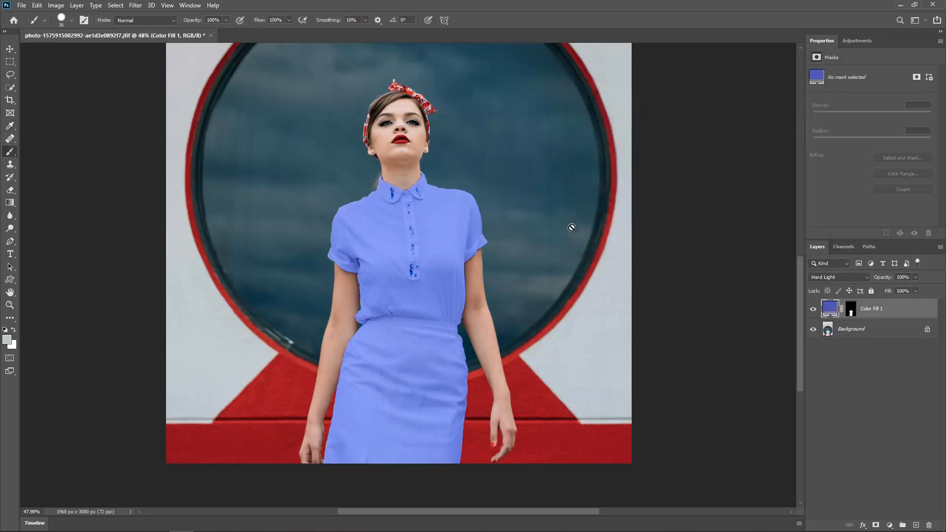